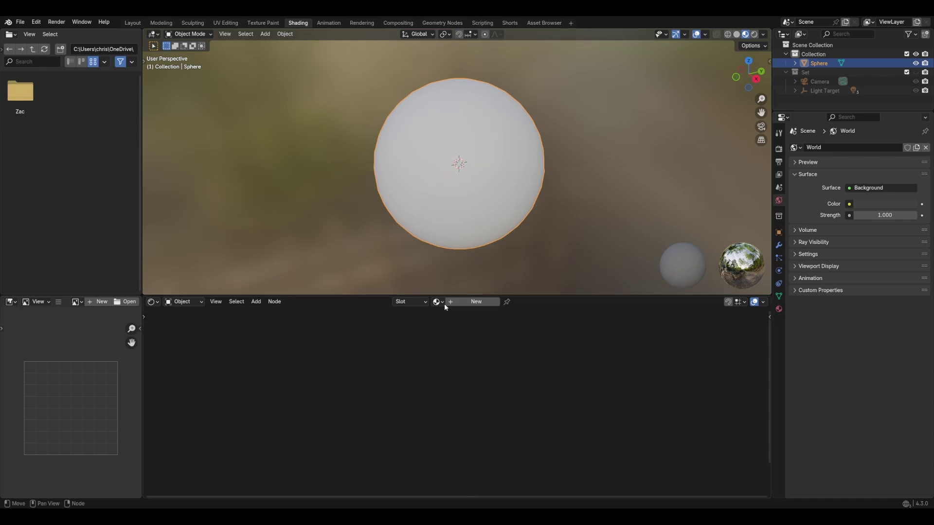
# - Create a new material for the sphere and make room beside its Principled BSDF node
pyautogui.click(456, 302)
pyautogui.moveTo(509, 390); pyautogui.dragTo(523, 432, button='middle')
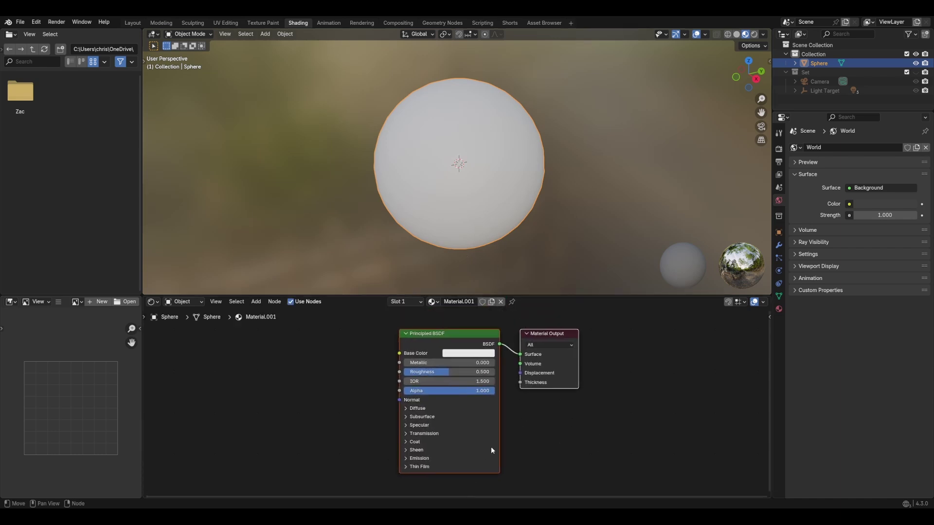
pyautogui.moveTo(487, 391)
pyautogui.mouseDown()
pyautogui.moveTo(405, 390)
pyautogui.moveTo(496, 390)
pyautogui.mouseUp()
pyautogui.moveTo(321, 428); pyautogui.dragTo(364, 425, button='middle')
# - Add a Noise Texture node ahead of the Principled BSDF and preview its Fac output directly on the sphere's surface
pyautogui.hotkey('shift', 'a')
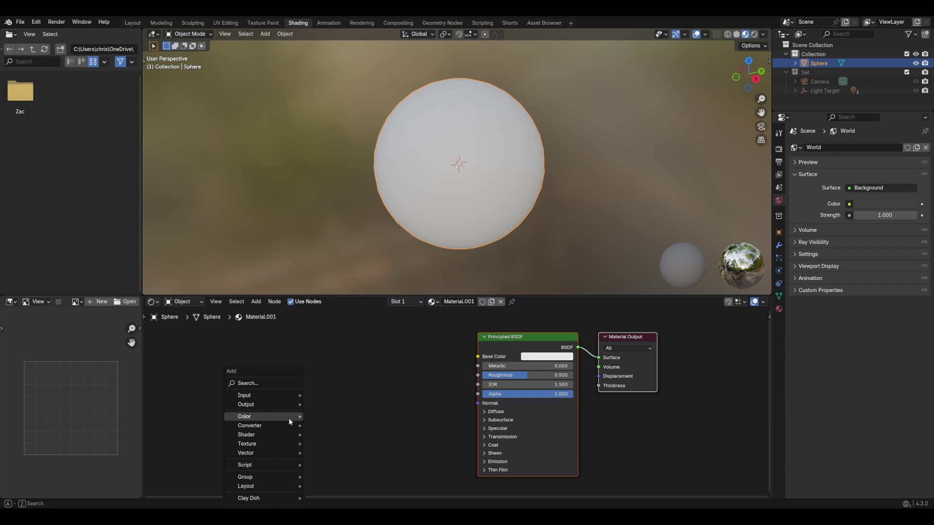
pyautogui.moveTo(288, 418)
pyautogui.moveTo(276, 444)
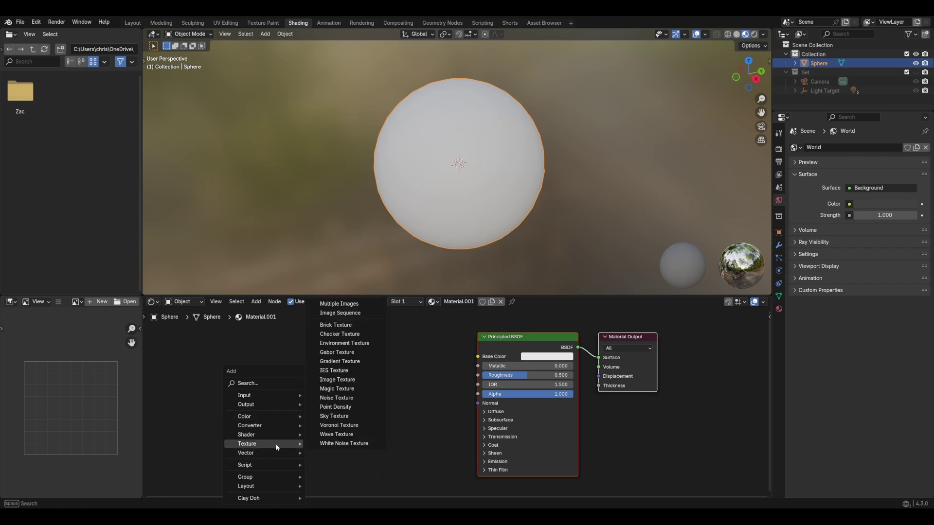
pyautogui.click(348, 398)
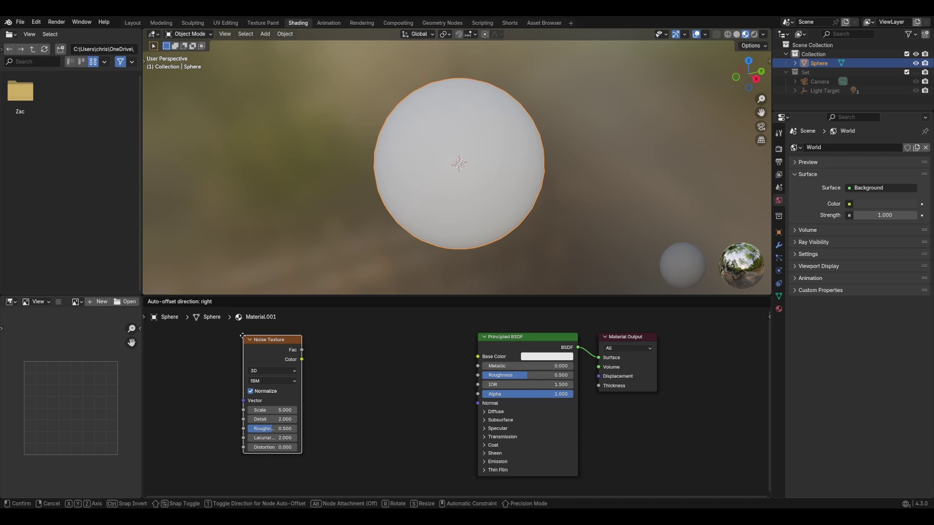
pyautogui.click(240, 335)
pyautogui.moveTo(298, 349); pyautogui.dragTo(478, 357)
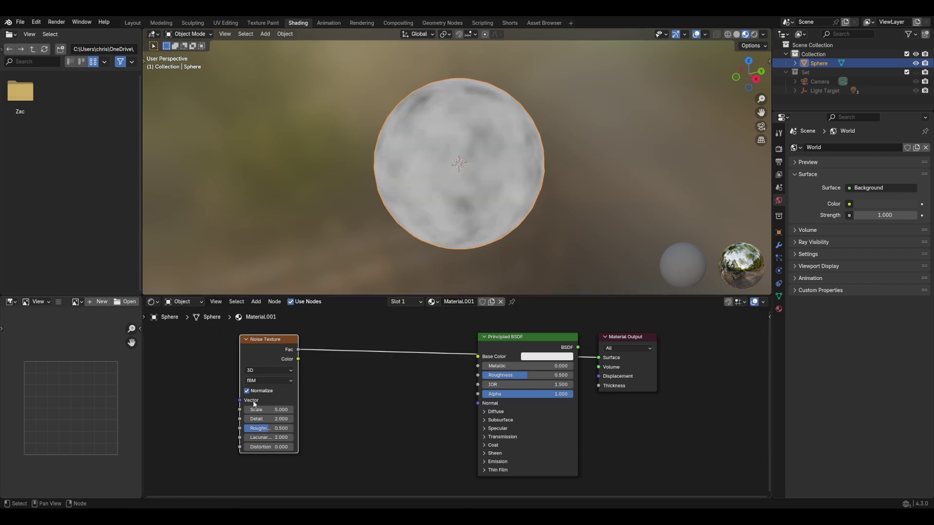
pyautogui.moveTo(448, 170); pyautogui.dragTo(579, 170, button='middle')
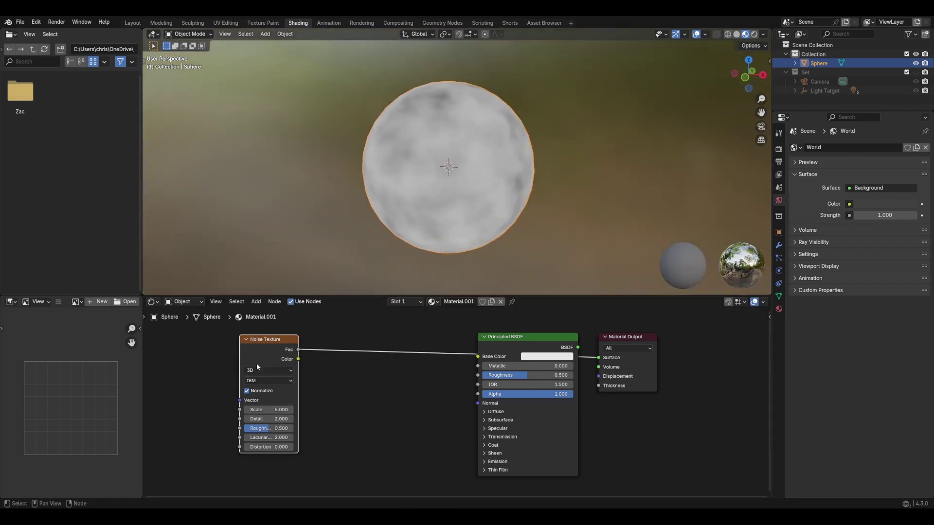
# - Turn off Normalize on the Noise Texture and inspect the pattern around the sphere
pyautogui.click(246, 391)
pyautogui.moveTo(458, 165); pyautogui.dragTo(488, 194, button='middle')
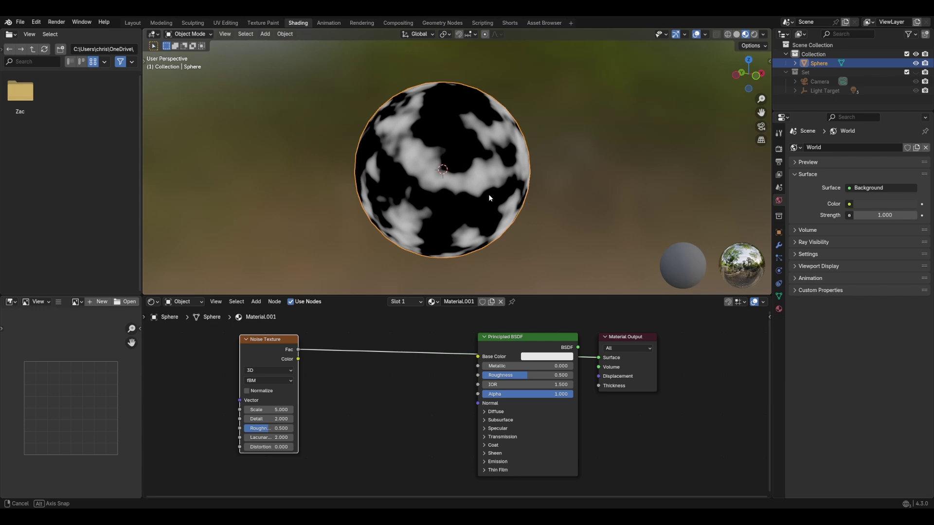
pyautogui.moveTo(455, 165); pyautogui.dragTo(456, 136, button='middle')
pyautogui.scroll(1, 456, 136)
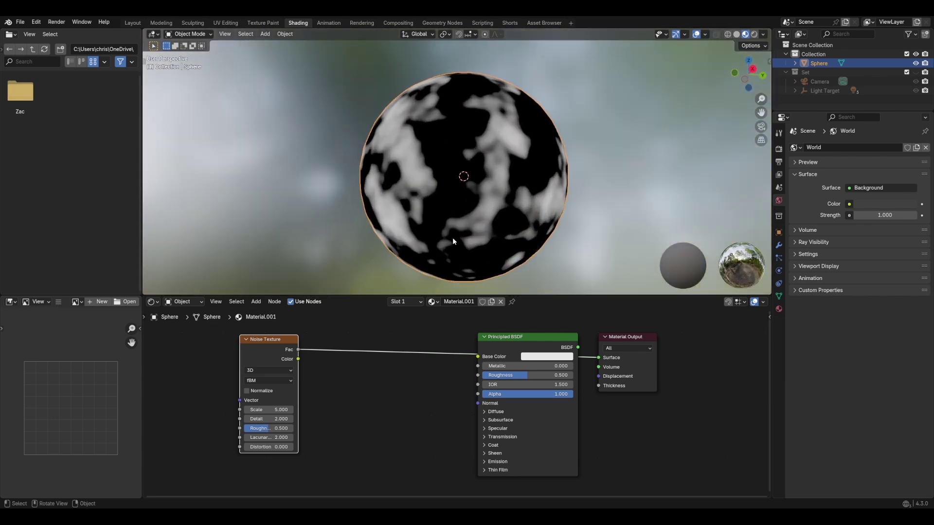
# - Reconnect the Principled BSDF to the material output's Surface and link the Noise Texture's Fac output to its Alpha input
pyautogui.keyDown('ctrl'); pyautogui.keyDown('shift'); pyautogui.click(539, 339); pyautogui.keyUp('shift'); pyautogui.keyUp('ctrl')
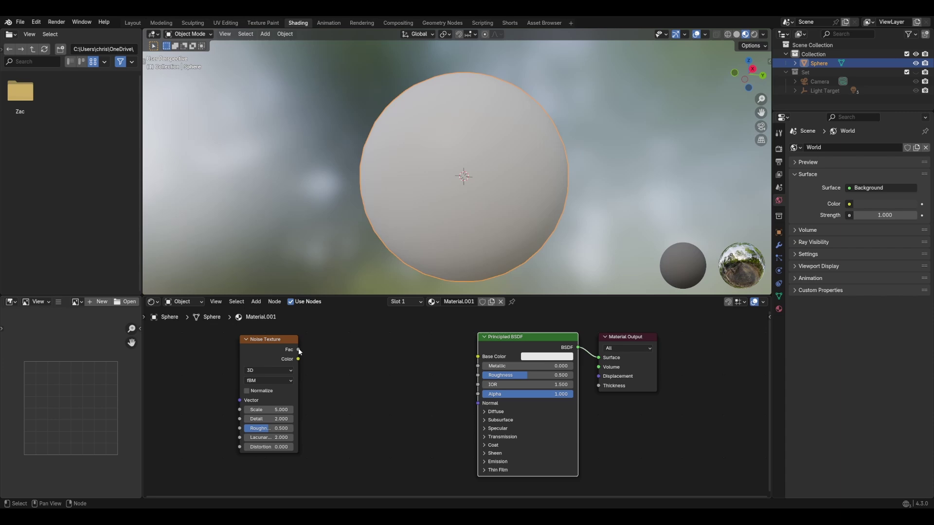
pyautogui.moveTo(298, 350); pyautogui.dragTo(356, 364)
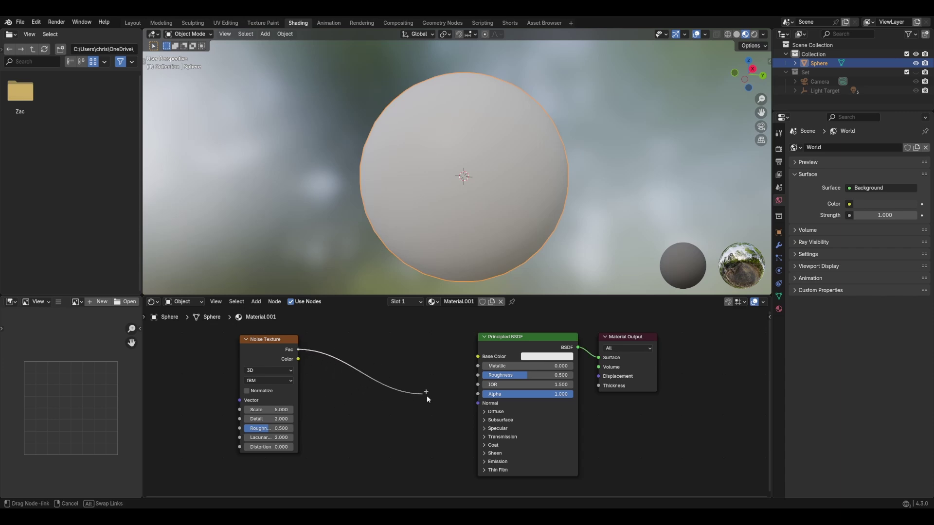
pyautogui.moveTo(427, 395); pyautogui.dragTo(478, 394)
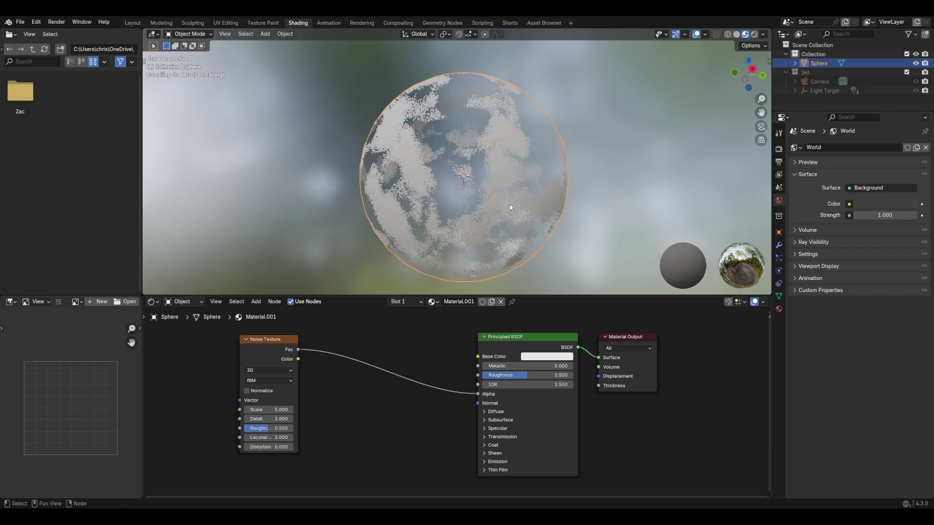
pyautogui.moveTo(510, 207); pyautogui.dragTo(483, 238, button='middle')
pyautogui.scroll(-2, 482, 239)
# - Insert a Math node between the Noise Texture's Fac and the Alpha input, and set its operation to Less Than
pyautogui.moveTo(430, 387); pyautogui.dragTo(507, 393, button='middle')
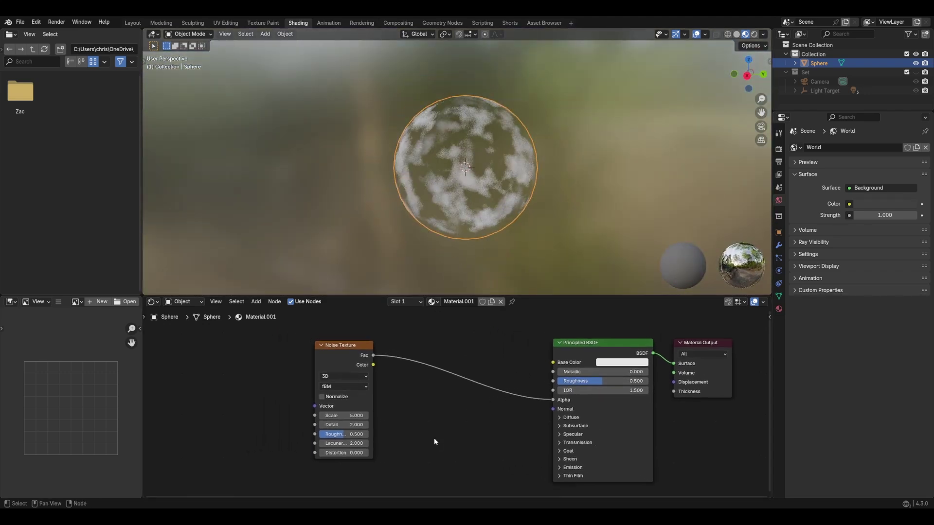
pyautogui.hotkey('shift', 'a')
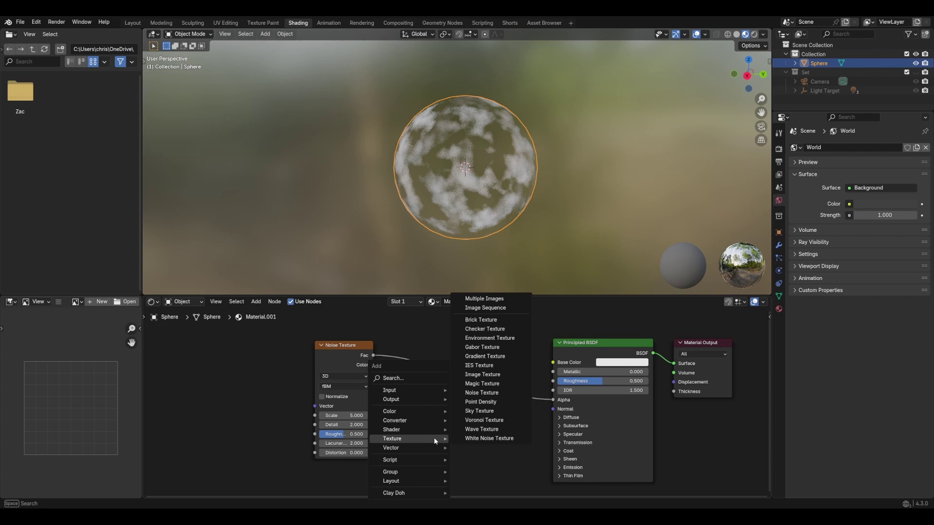
pyautogui.moveTo(427, 421)
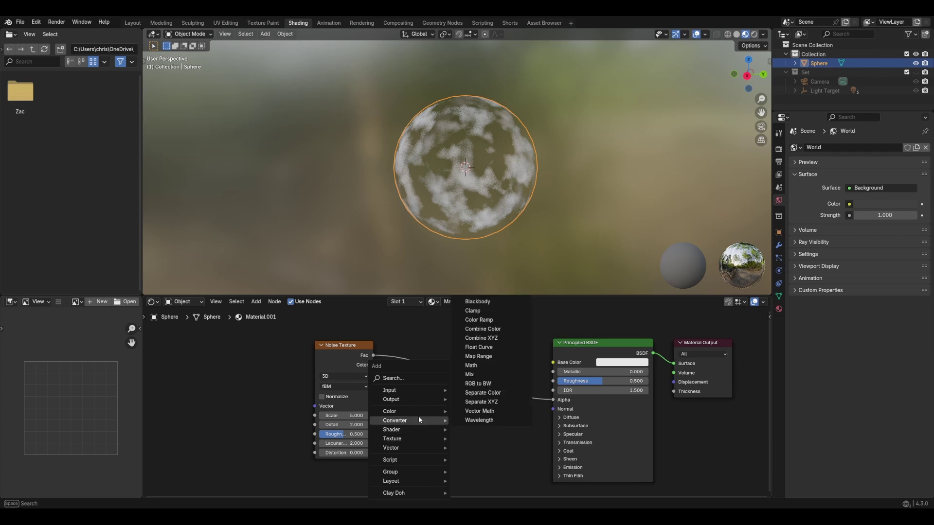
pyautogui.click(483, 366)
pyautogui.click(450, 374)
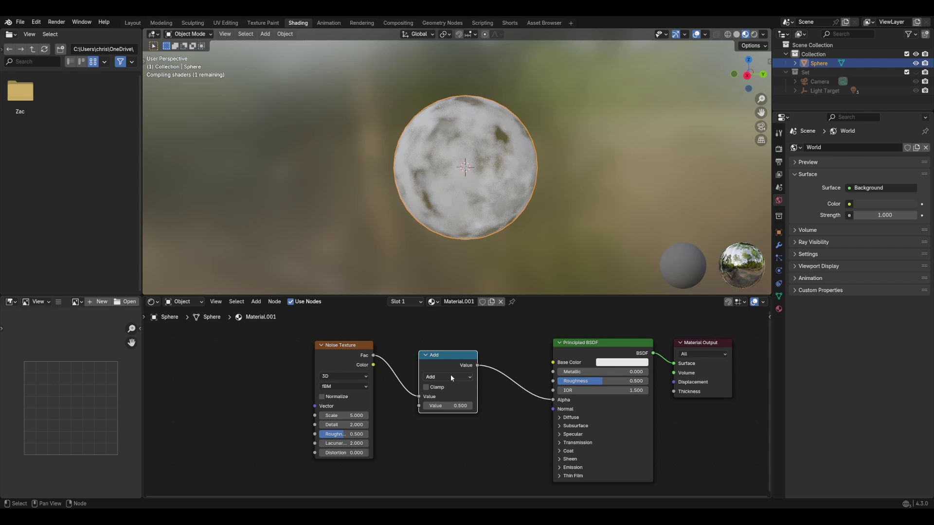
pyautogui.click(450, 376)
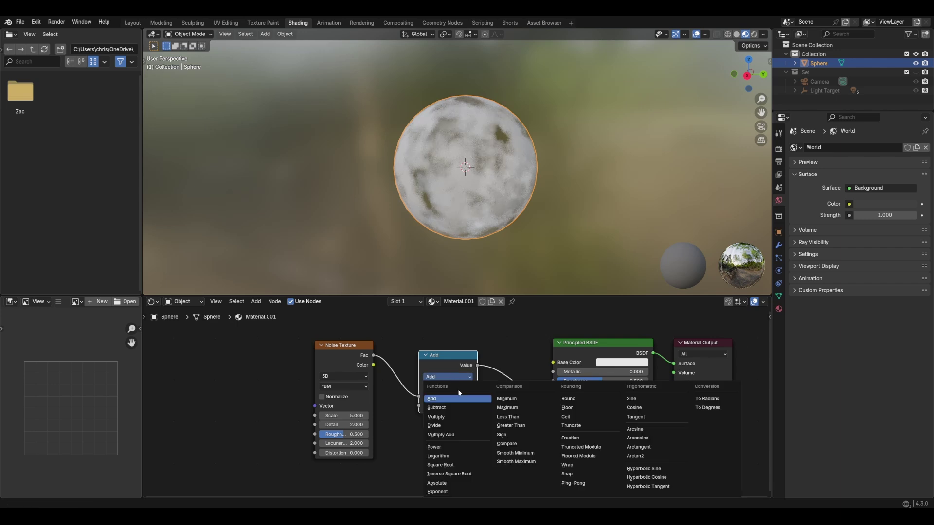
pyautogui.click(516, 419)
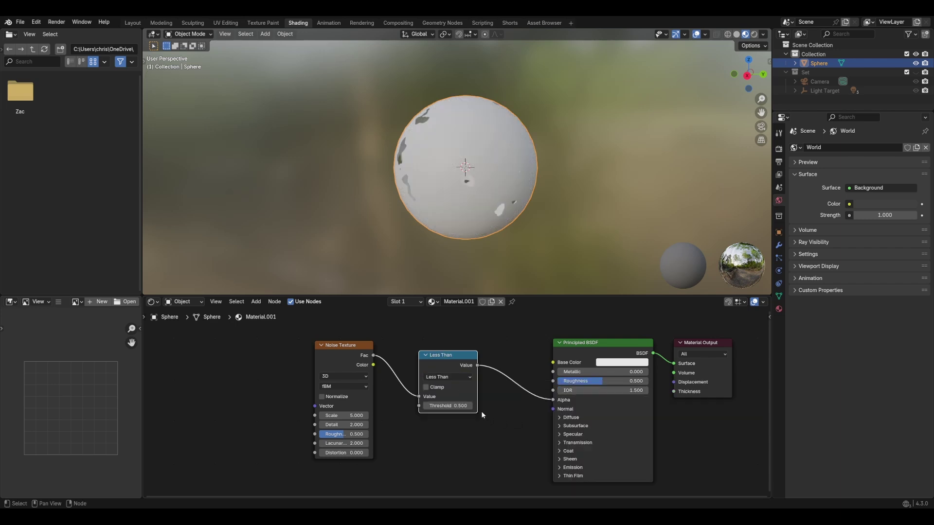
# - Set the Less Than node's threshold to 1 and inspect the sphere
pyautogui.click(454, 406)
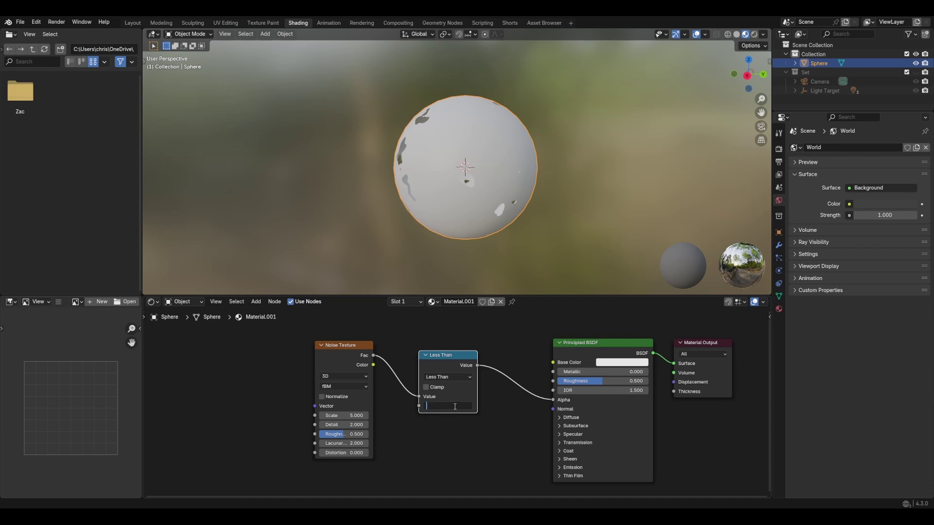
pyautogui.write('1')
pyautogui.press('Return')
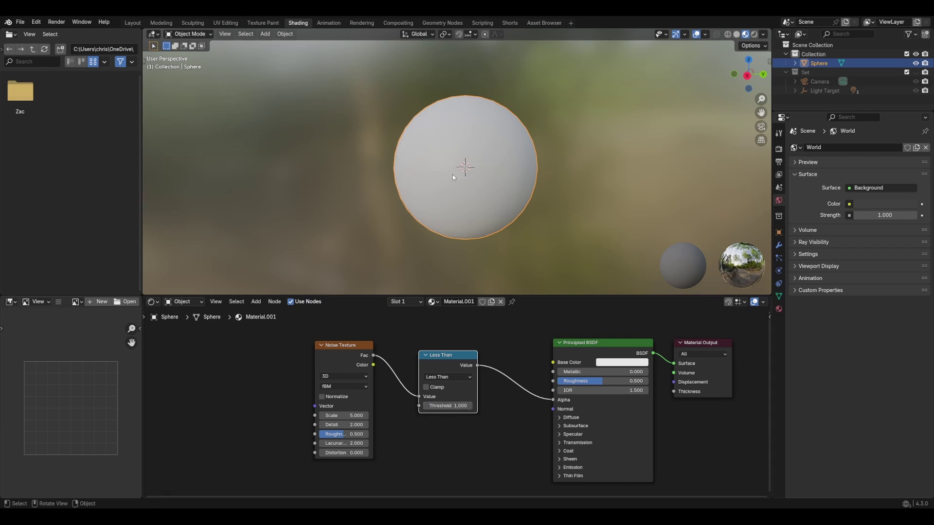
pyautogui.moveTo(453, 174); pyautogui.dragTo(535, 113, button='middle')
# - Lower the Less Than threshold to -1.100, then raise it to -0.100
pyautogui.moveTo(453, 406); pyautogui.dragTo(355, 406)
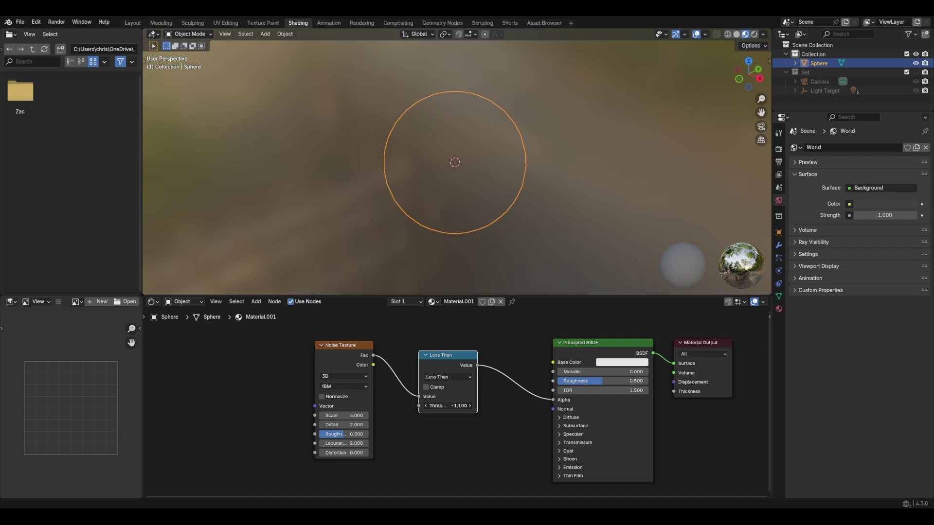
pyautogui.moveTo(448, 406); pyautogui.dragTo(474, 322)
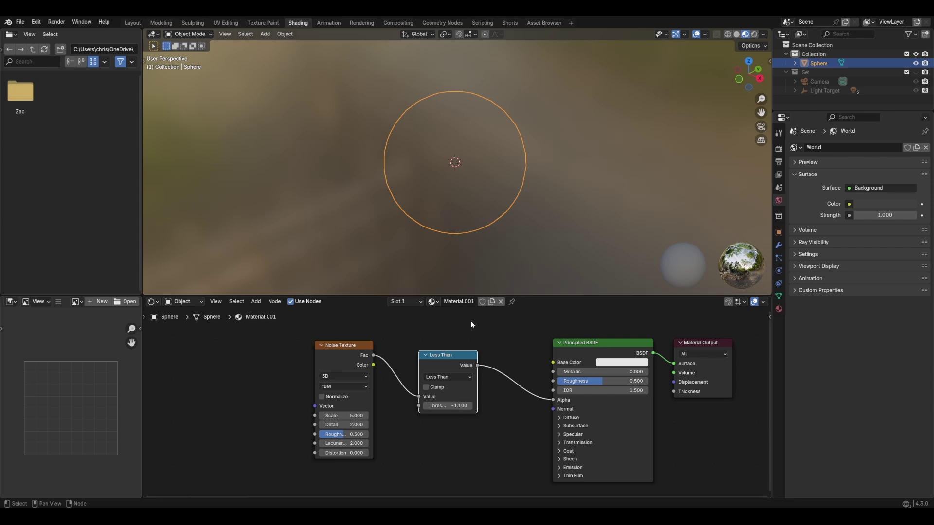
pyautogui.moveTo(437, 405)
pyautogui.mouseDown()
pyautogui.moveTo(455, 405)
pyautogui.moveTo(447, 405)
pyautogui.mouseUp()
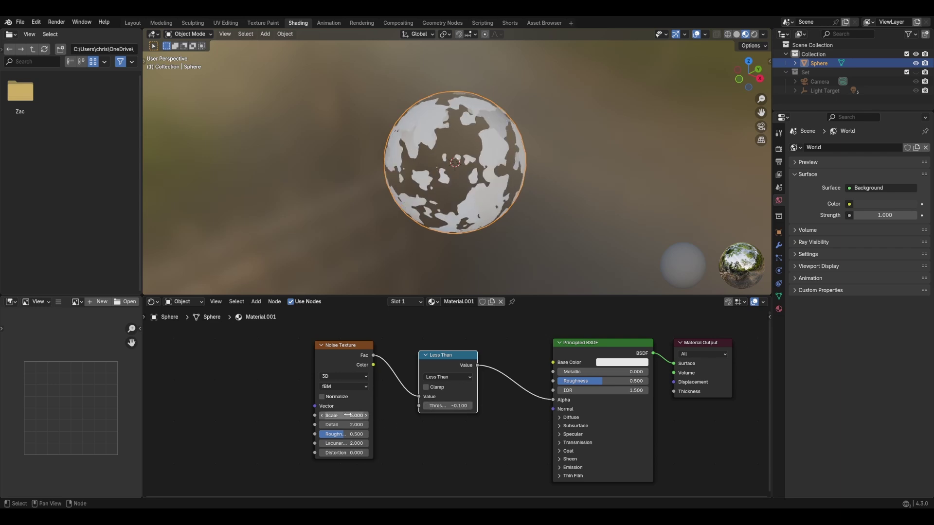
# - Try a Noise Texture scale of 31.4, restore it to 5, and bring the Less Than threshold from 0 to -0.100
pyautogui.moveTo(347, 415); pyautogui.dragTo(441, 407)
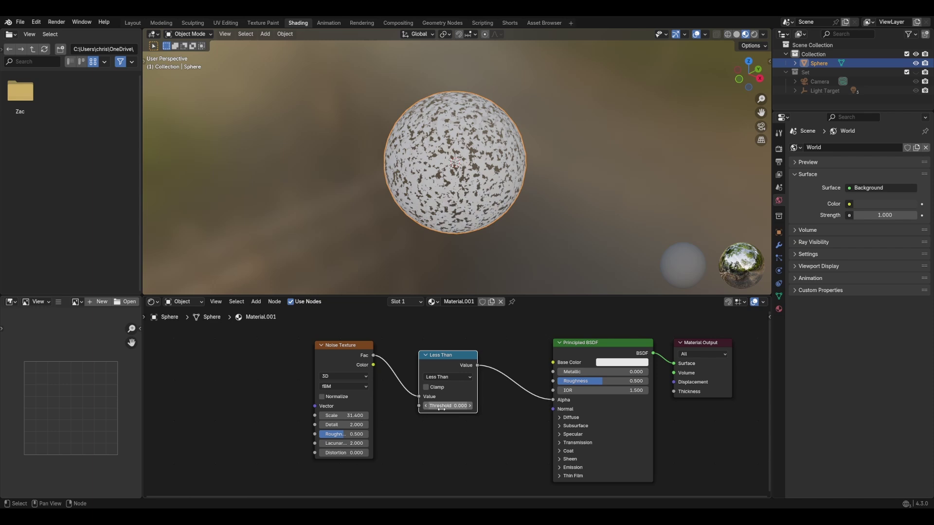
pyautogui.doubleClick(346, 414)
pyautogui.write('5')
pyautogui.press('Return')
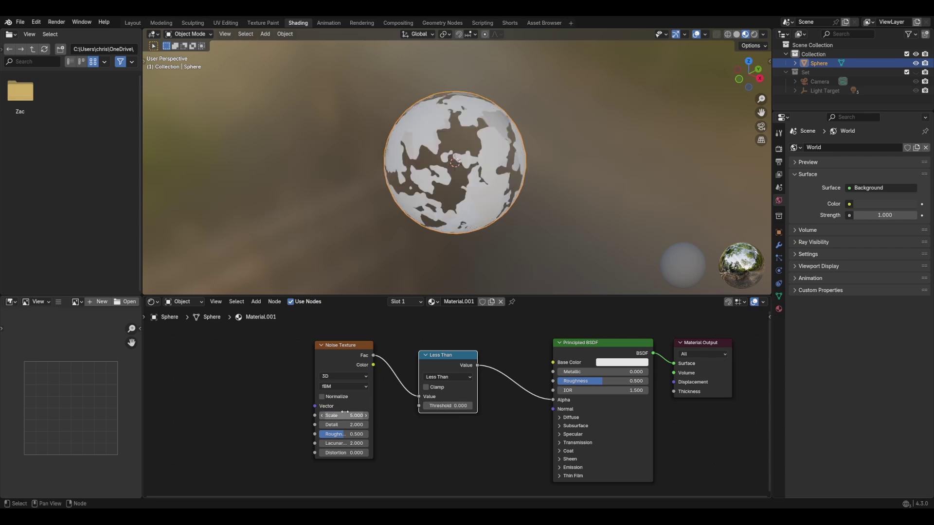
pyautogui.moveTo(448, 405)
pyautogui.mouseDown()
pyautogui.moveTo(481, 405)
pyautogui.moveTo(433, 406)
pyautogui.moveTo(458, 406)
pyautogui.moveTo(443, 405)
pyautogui.mouseUp()
pyautogui.moveTo(470, 245); pyautogui.dragTo(411, 219, button='middle')
# - Space out the Noise Texture, Less Than and Principled BSDF nodes, and make the 3D viewport slightly taller
pyautogui.moveTo(327, 346); pyautogui.dragTo(266, 329)
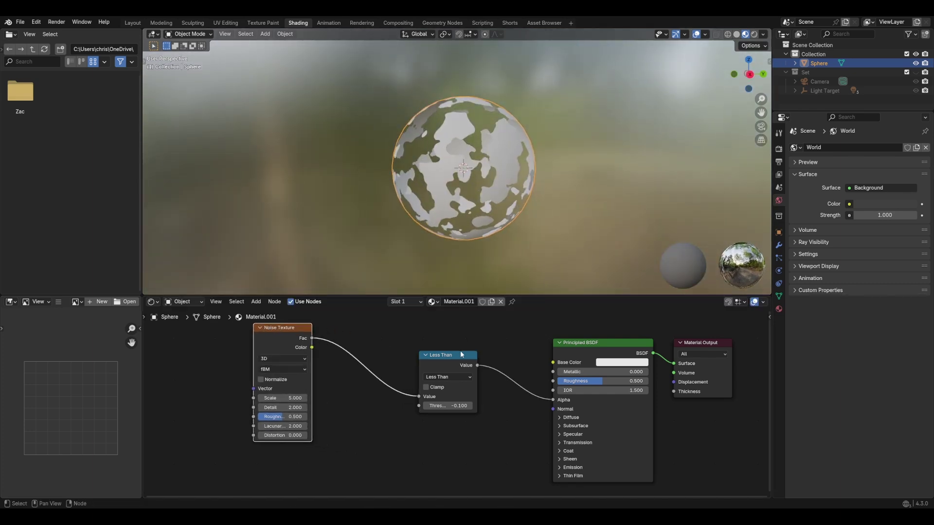
pyautogui.moveTo(462, 355); pyautogui.dragTo(423, 374)
pyautogui.moveTo(501, 219); pyautogui.dragTo(504, 237, button='middle')
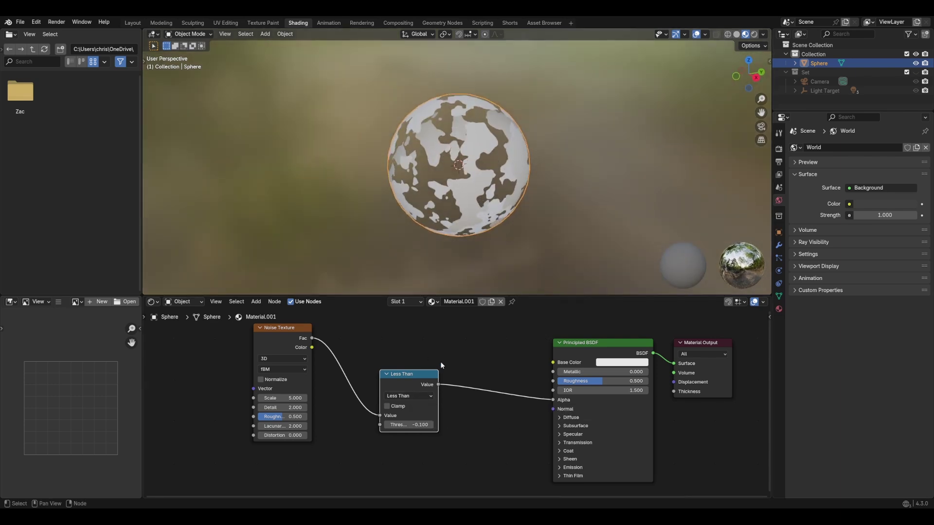
pyautogui.moveTo(467, 192); pyautogui.dragTo(475, 181, button='middle')
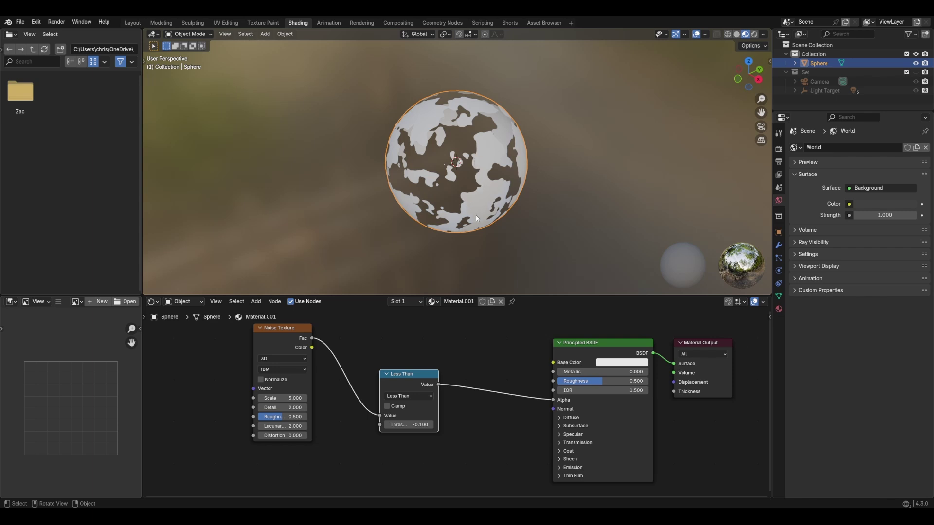
pyautogui.moveTo(510, 226); pyautogui.dragTo(478, 178, button='middle')
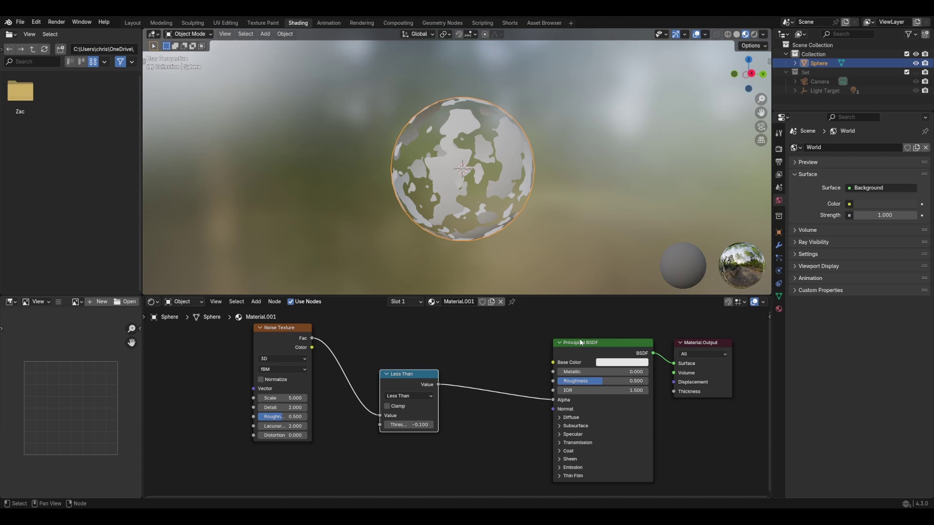
pyautogui.moveTo(581, 343); pyautogui.dragTo(561, 327)
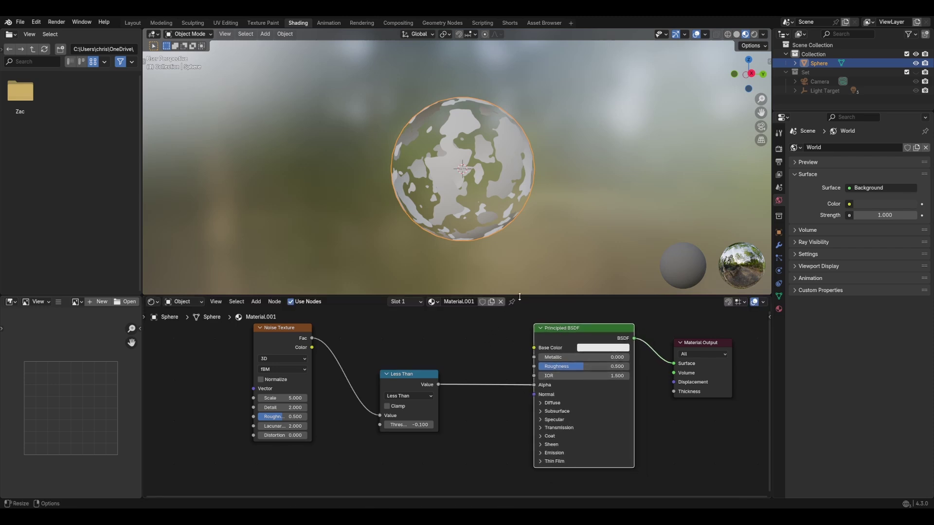
pyautogui.moveTo(501, 296); pyautogui.dragTo(481, 304)
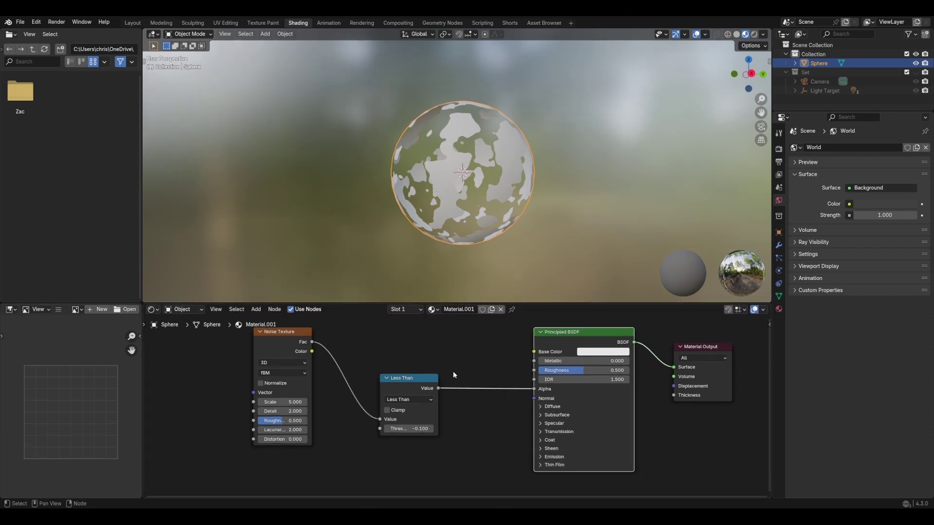
pyautogui.moveTo(489, 390); pyautogui.dragTo(538, 388, button='middle')
pyautogui.moveTo(324, 333); pyautogui.dragTo(305, 328)
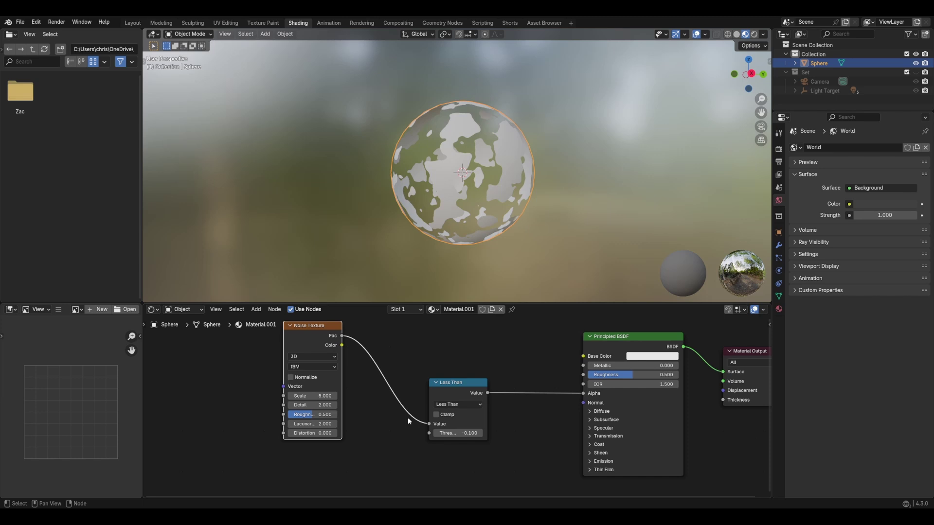
# - Add a Value node and place it below the Noise Texture node
pyautogui.moveTo(405, 419); pyautogui.dragTo(468, 394, button='middle')
pyautogui.hotkey('shift', 'a')
pyautogui.moveTo(439, 447)
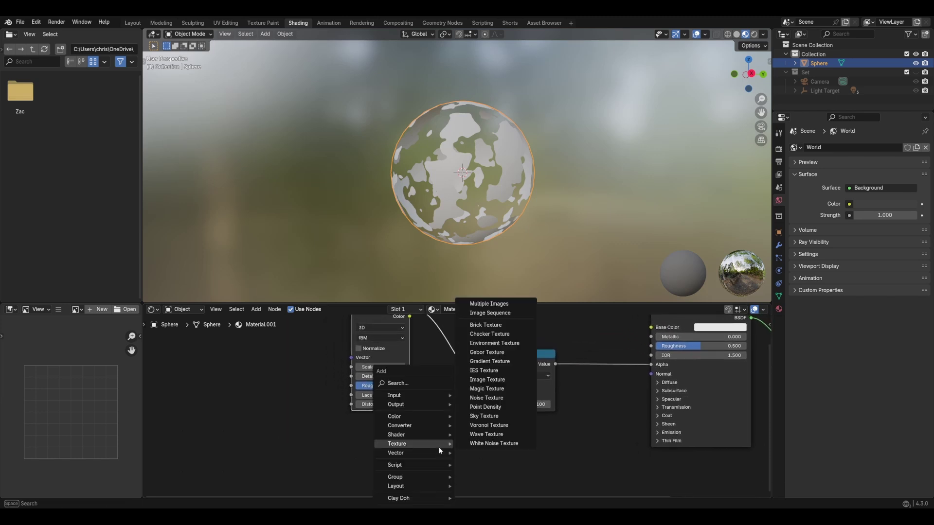
pyautogui.write('value')
pyautogui.press('Return')
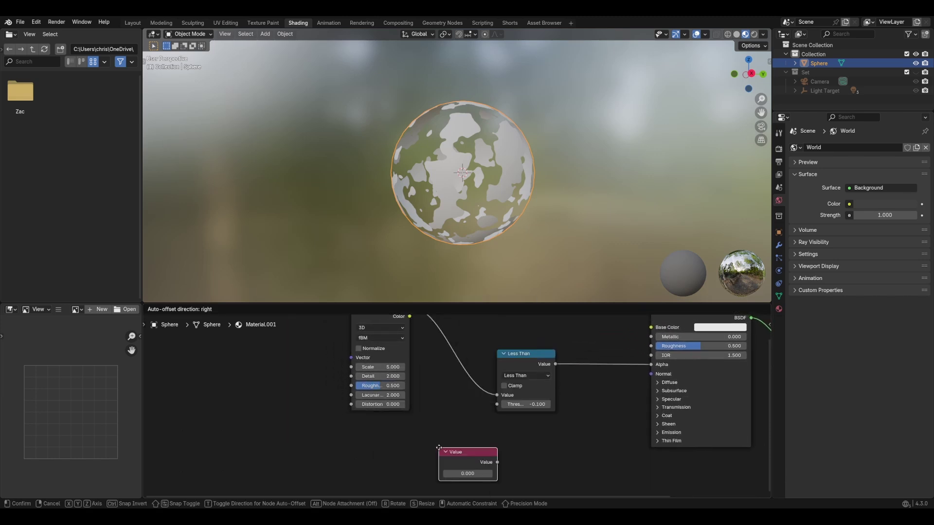
pyautogui.click(337, 431)
pyautogui.moveTo(377, 442); pyautogui.dragTo(355, 430, button='middle')
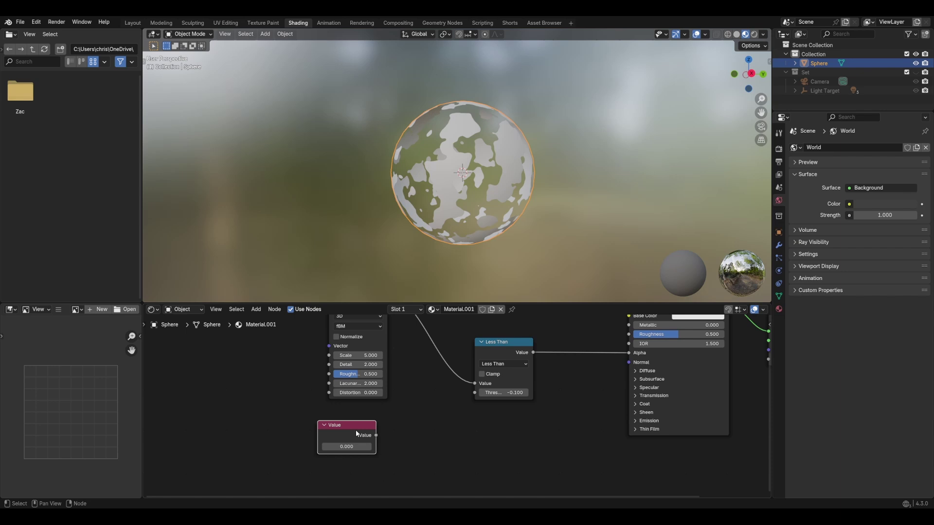
pyautogui.moveTo(426, 417); pyautogui.dragTo(422, 429, button='middle')
# - Duplicate the Less Than node and place the copy directly below the original
pyautogui.click(499, 356)
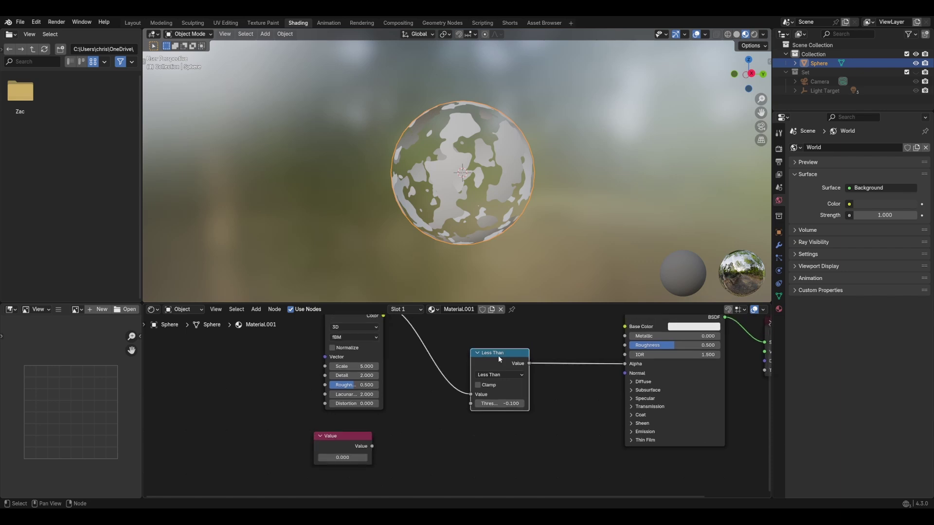
pyautogui.hotkey('shift', 'd')
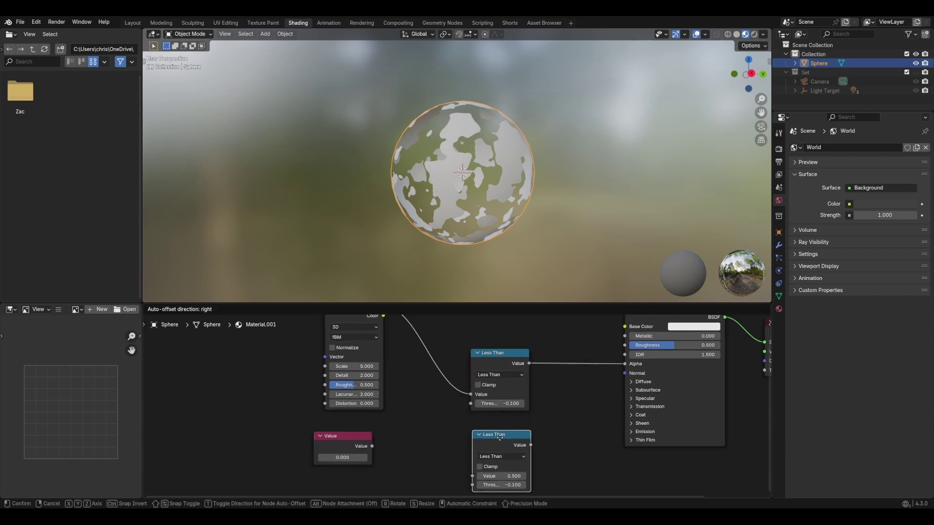
pyautogui.click(496, 430)
pyautogui.moveTo(433, 441); pyautogui.dragTo(453, 430, button='middle')
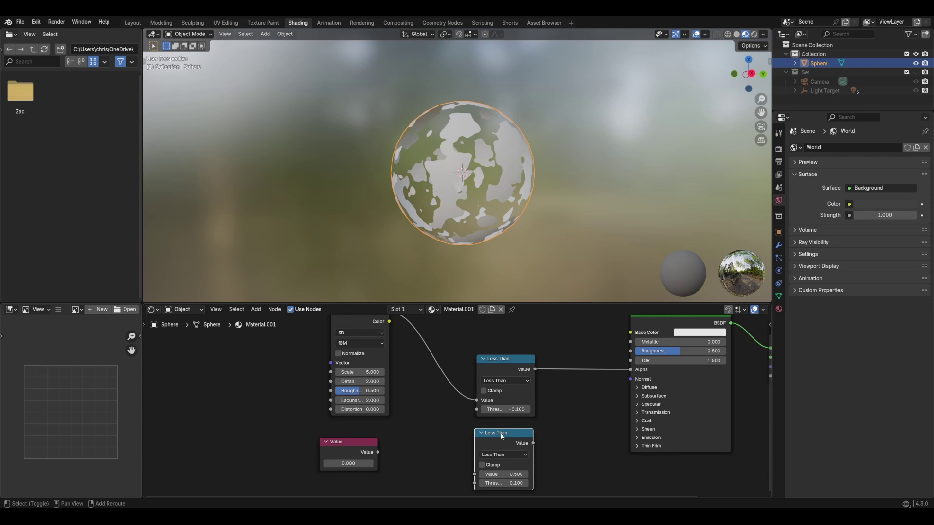
# - Duplicate the lower Less Than node, place the copy between it and the Value node, and change its operation to Subtract
pyautogui.hotkey('shift', 'd')
pyautogui.click(432, 452)
pyautogui.click(432, 452)
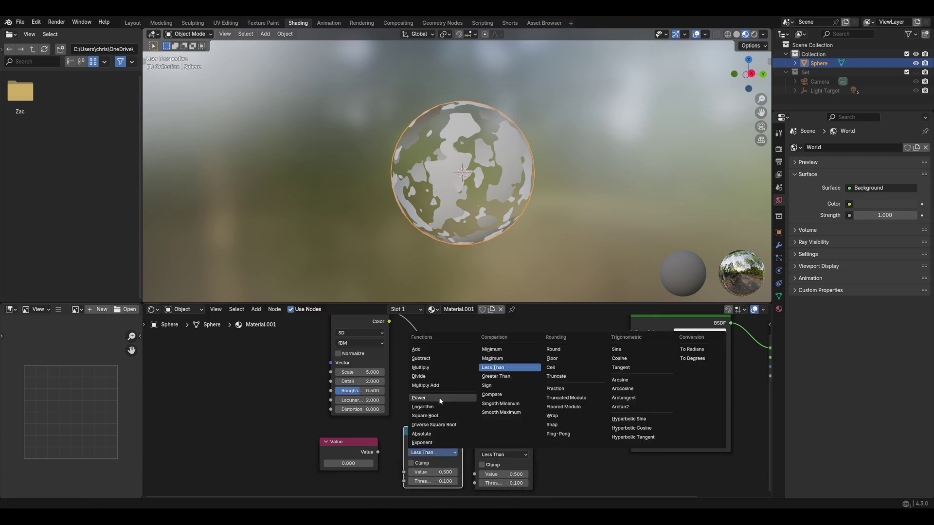
pyautogui.click(438, 371)
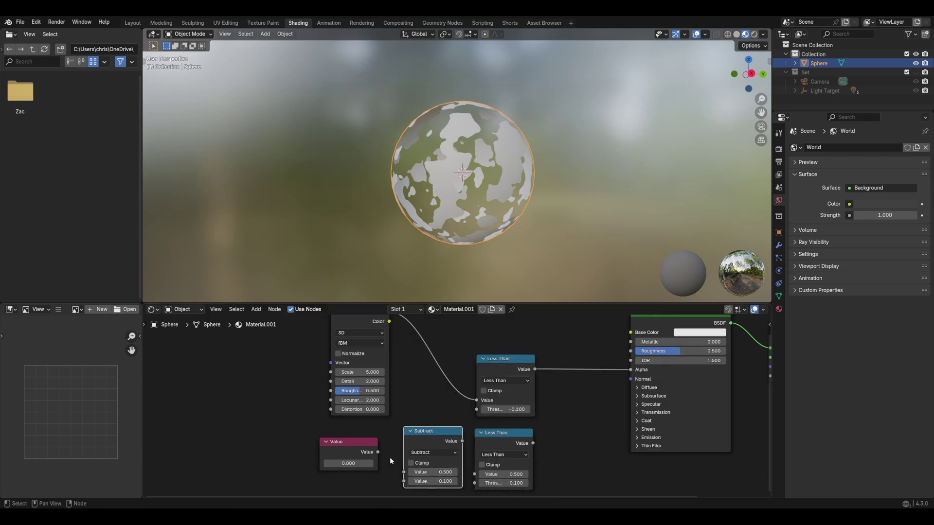
# - Link the Value node to Subtract's first input and the upper Less Than's Threshold, and set the subtracted value to 0.1
pyautogui.moveTo(378, 452); pyautogui.dragTo(476, 409)
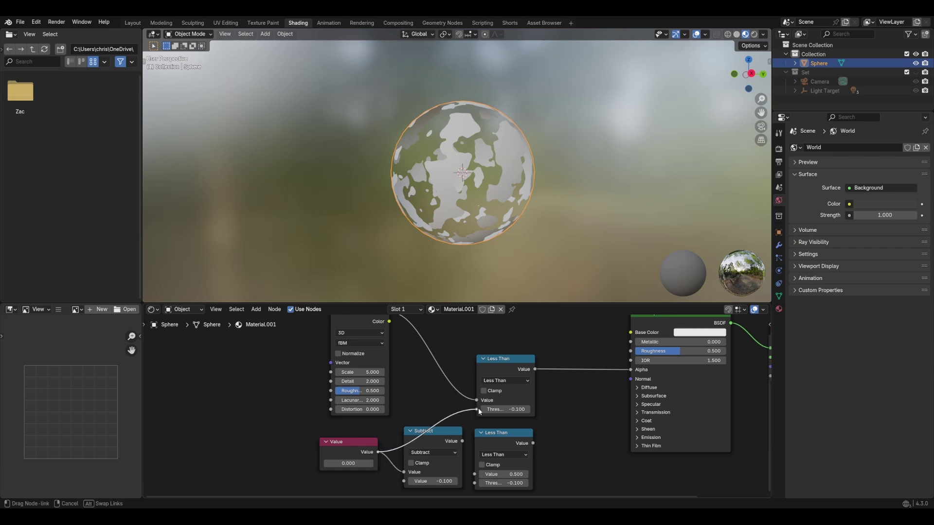
pyautogui.moveTo(478, 409); pyautogui.dragTo(478, 409)
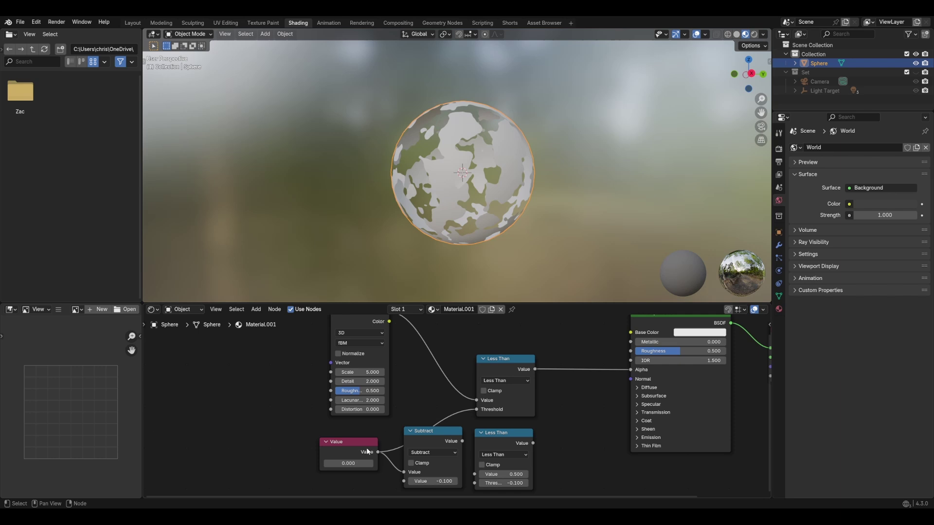
pyautogui.click(463, 485)
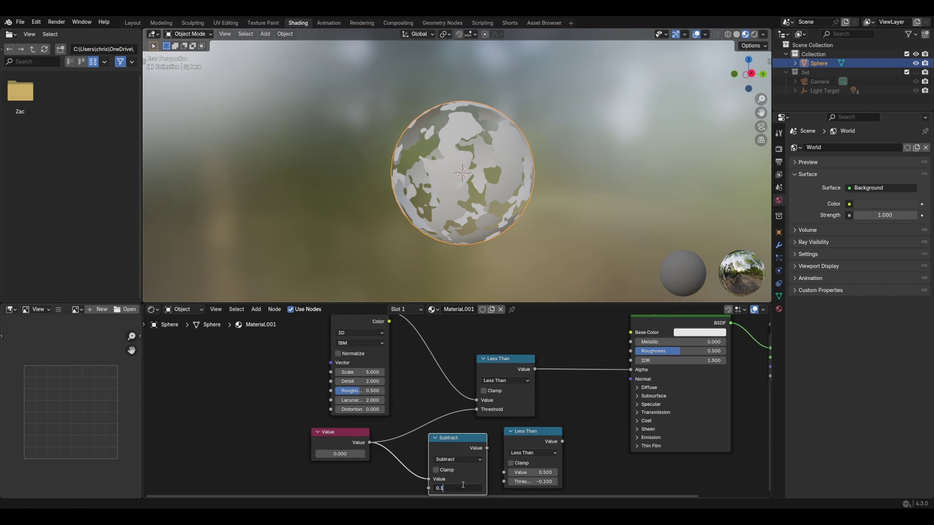
pyautogui.write('0.1')
pyautogui.press('Return')
pyautogui.moveTo(475, 445); pyautogui.dragTo(444, 444)
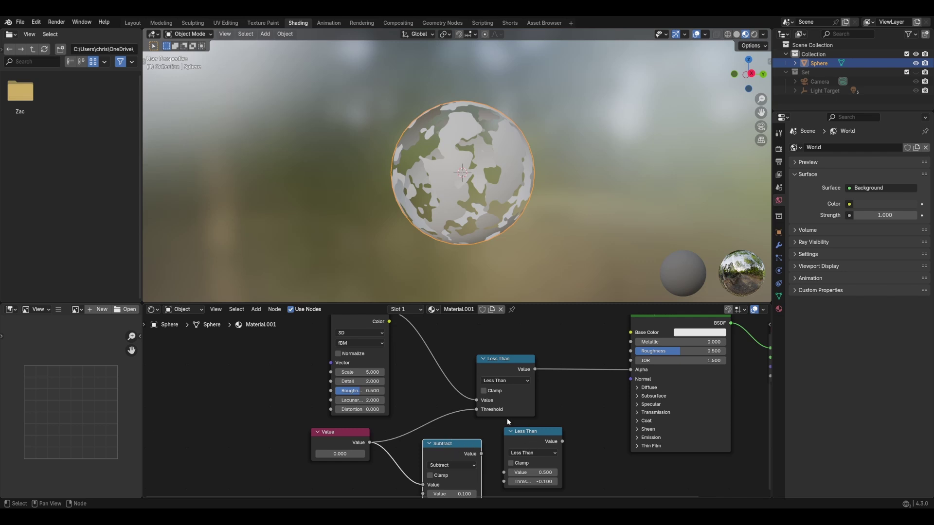
# - Link the Subtract output to the lower Less Than's Threshold and the Noise Texture's Fac to its Value input
pyautogui.moveTo(529, 444); pyautogui.dragTo(469, 424, button='middle')
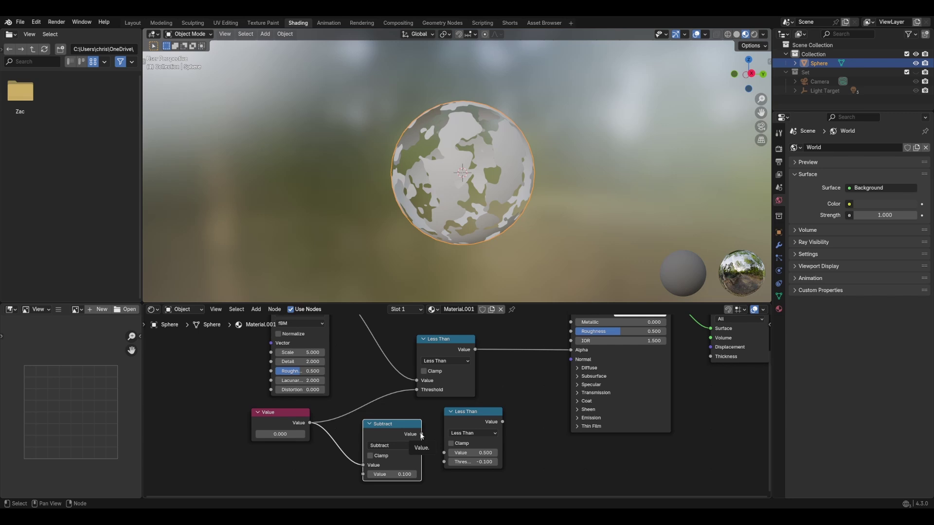
pyautogui.moveTo(422, 435); pyautogui.dragTo(436, 441, button='middle')
pyautogui.moveTo(436, 440); pyautogui.dragTo(459, 468)
pyautogui.moveTo(406, 362); pyautogui.dragTo(428, 391, button='middle')
pyautogui.moveTo(370, 329); pyautogui.dragTo(480, 467)
pyautogui.moveTo(427, 443); pyautogui.dragTo(406, 459)
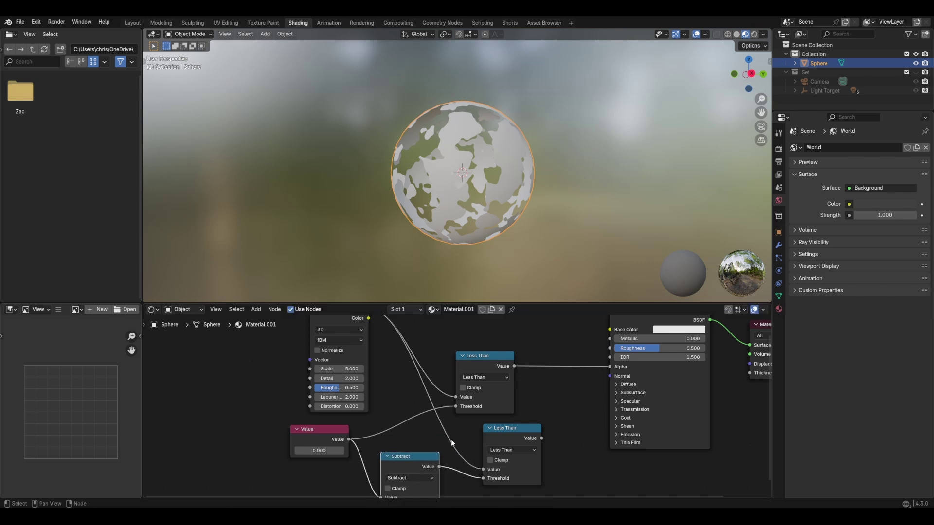
# - Change the lower Less Than node to Greater Than and move the noise, value and math nodes farther from the Principled BSDF
pyautogui.click(482, 432)
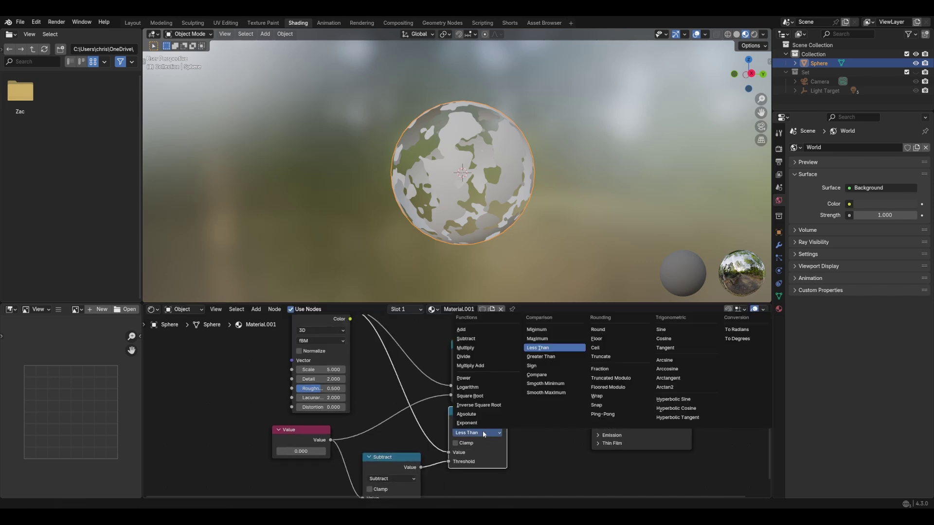
pyautogui.click(538, 356)
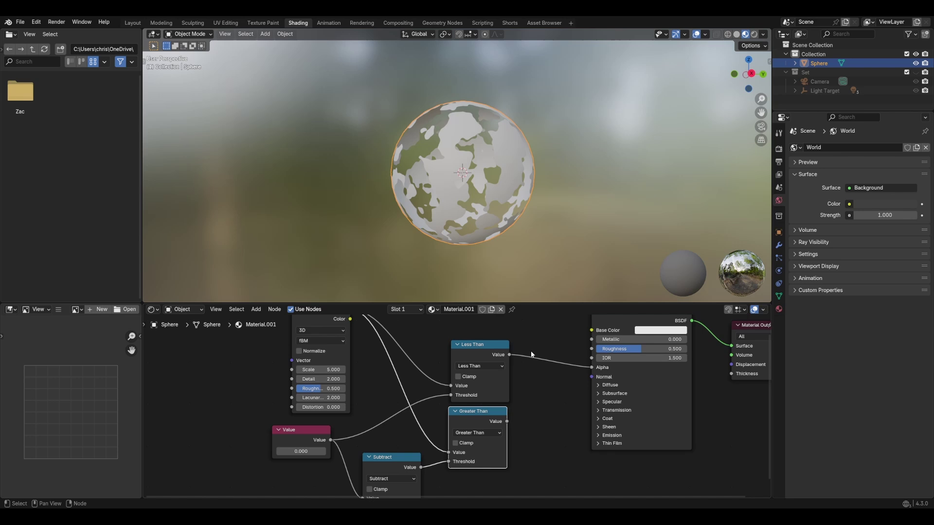
pyautogui.moveTo(530, 351); pyautogui.dragTo(517, 370, button='middle')
pyautogui.moveTo(223, 354); pyautogui.dragTo(467, 487)
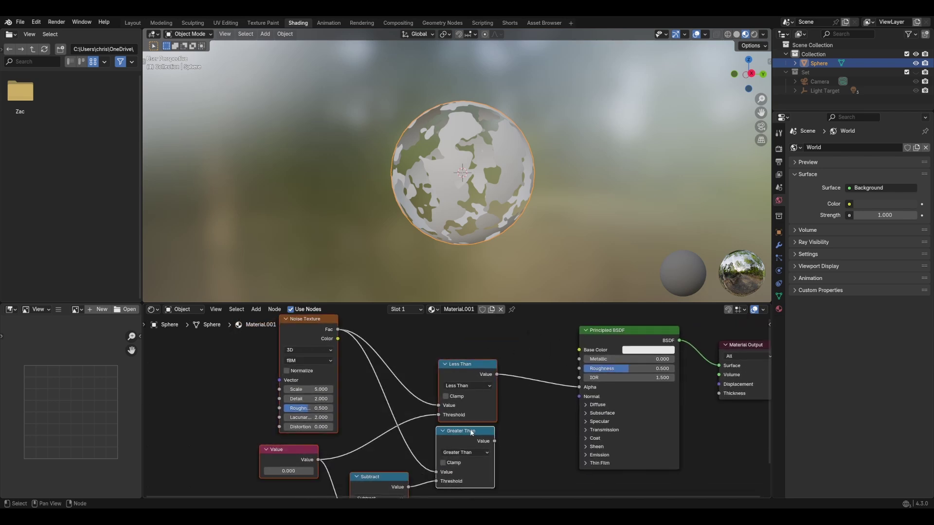
pyautogui.moveTo(470, 371); pyautogui.dragTo(388, 349)
pyautogui.moveTo(456, 398); pyautogui.dragTo(400, 422, button='middle')
pyautogui.click(390, 432)
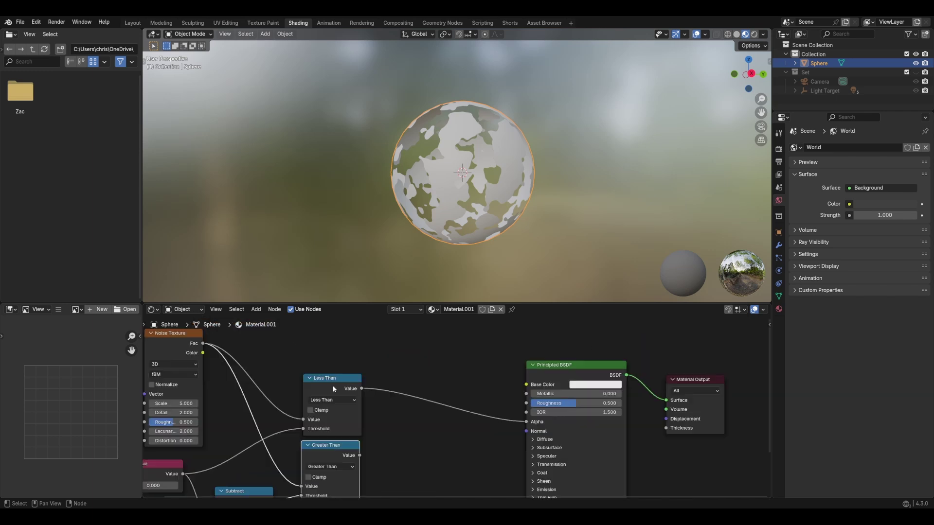
pyautogui.click(338, 427)
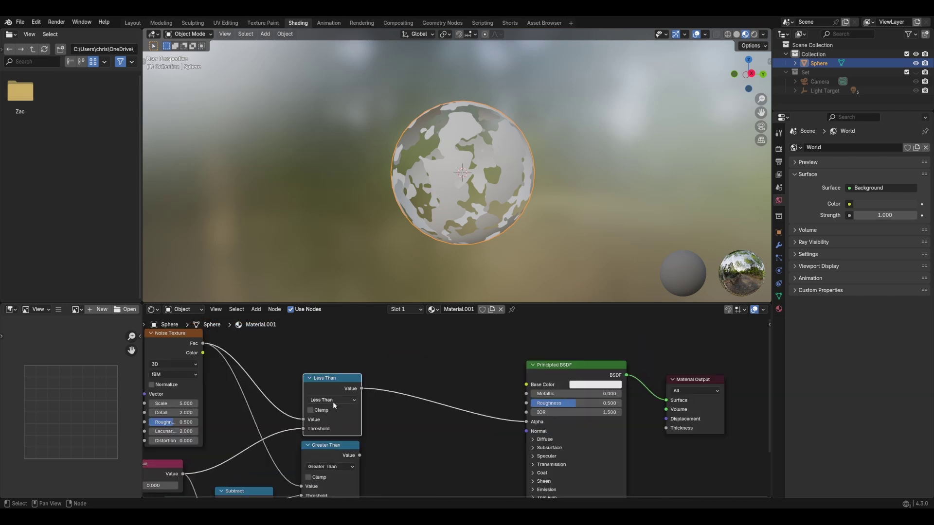
pyautogui.click(337, 447)
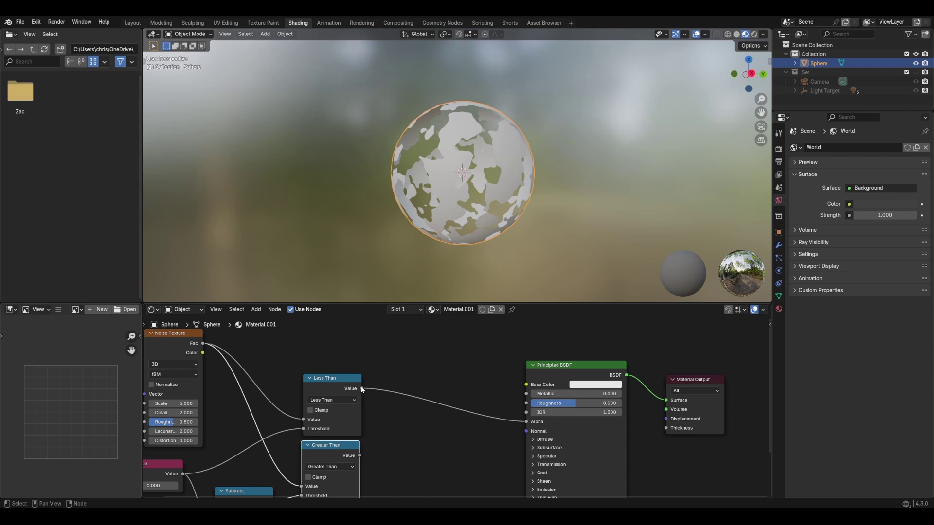
# - Add an Invert Color node fed through its Fac by the Less Than output, and place it above the Less Than node
pyautogui.moveTo(361, 389); pyautogui.dragTo(417, 337)
pyautogui.write('inver')
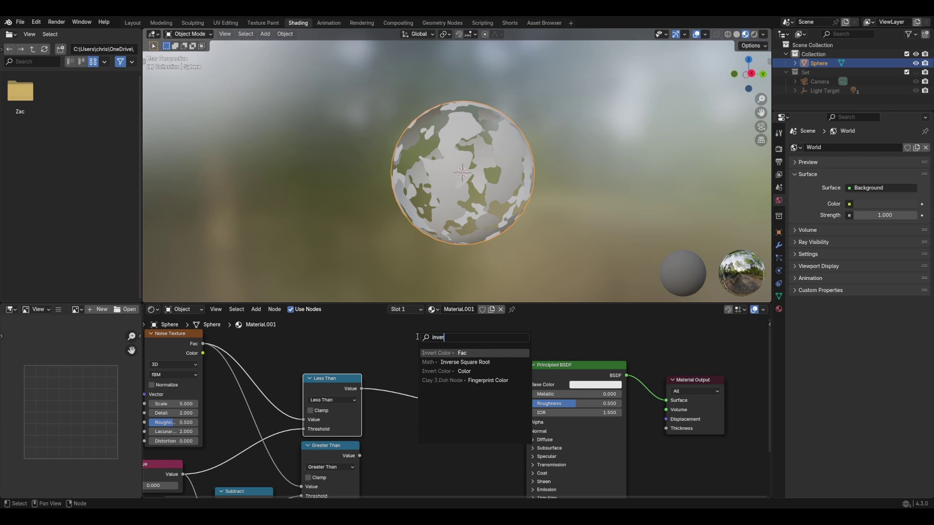
pyautogui.press('Return')
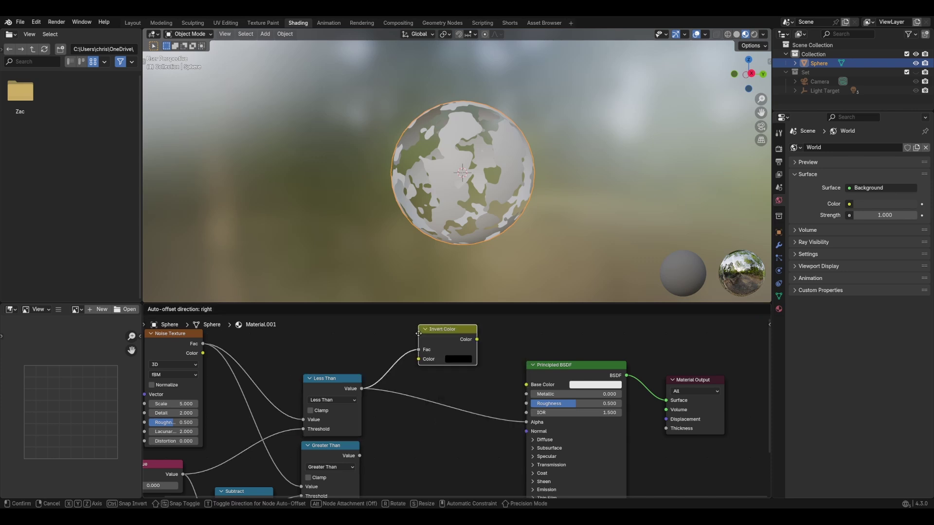
pyautogui.click(399, 335)
pyautogui.moveTo(454, 374)
pyautogui.mouseDown(button='middle')
pyautogui.moveTo(457, 360)
pyautogui.moveTo(444, 365)
pyautogui.mouseUp(button='middle')
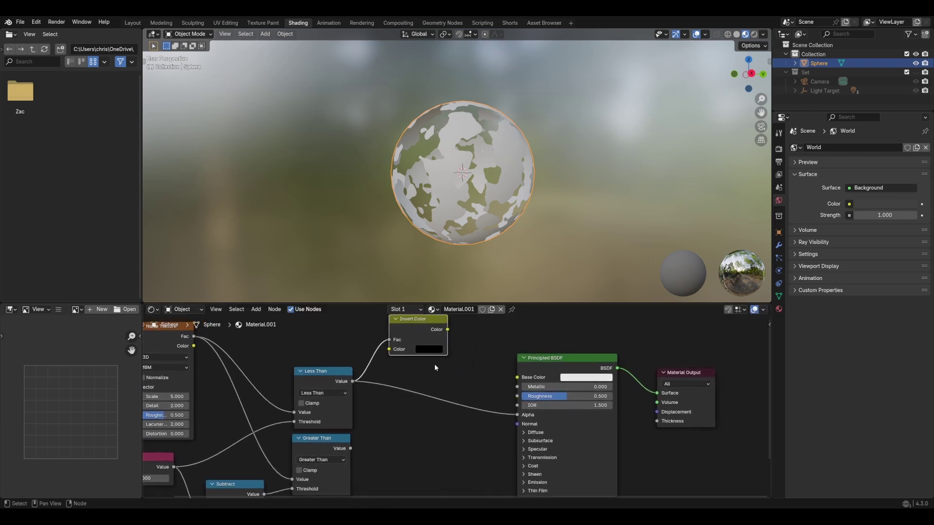
# - Add a Mix Color node beside Invert Color and move the Principled BSDF and Material Output farther along to make room
pyautogui.moveTo(383, 371); pyautogui.dragTo(403, 372, button='middle')
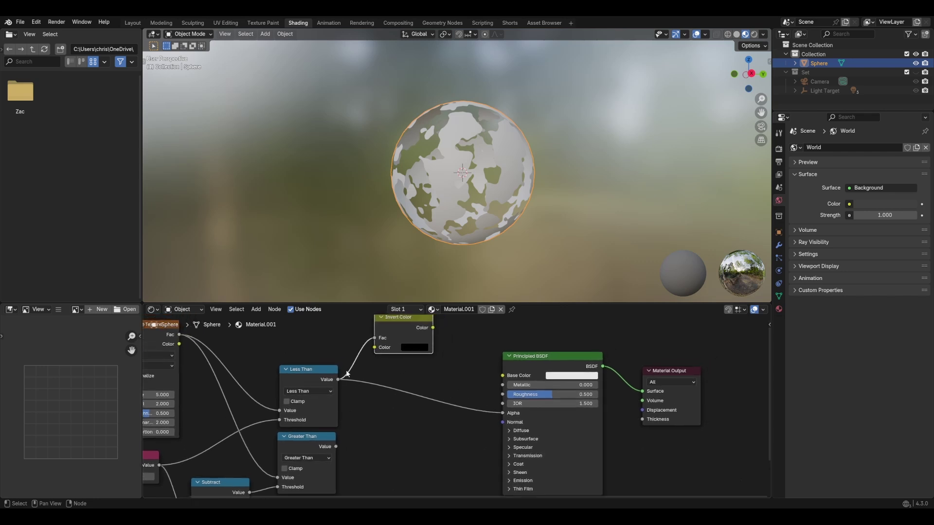
pyautogui.keyDown('ctrl'); pyautogui.hscroll(4, 369, 395); pyautogui.keyUp('ctrl')
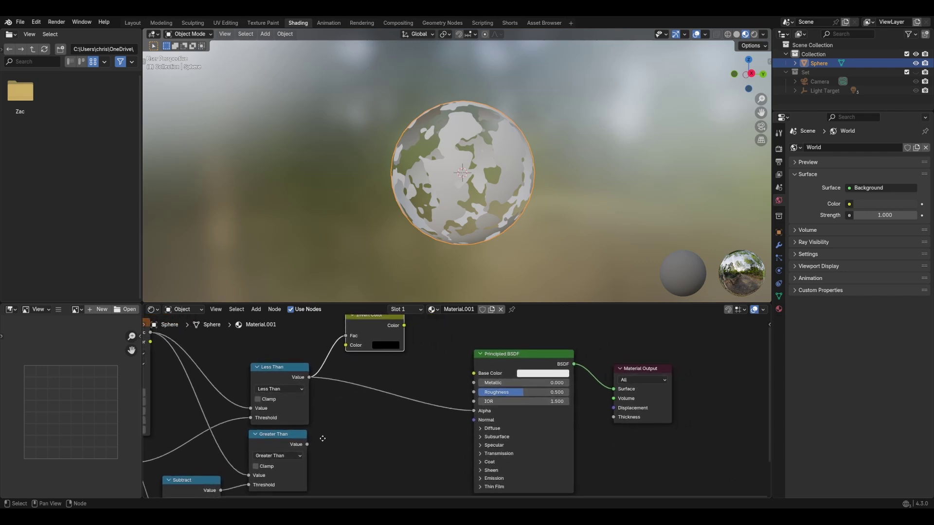
pyautogui.keyDown('ctrl'); pyautogui.hscroll(5, 314, 442); pyautogui.keyUp('ctrl')
pyautogui.keyDown('shift'); pyautogui.scroll(2, 377, 385); pyautogui.keyUp('shift')
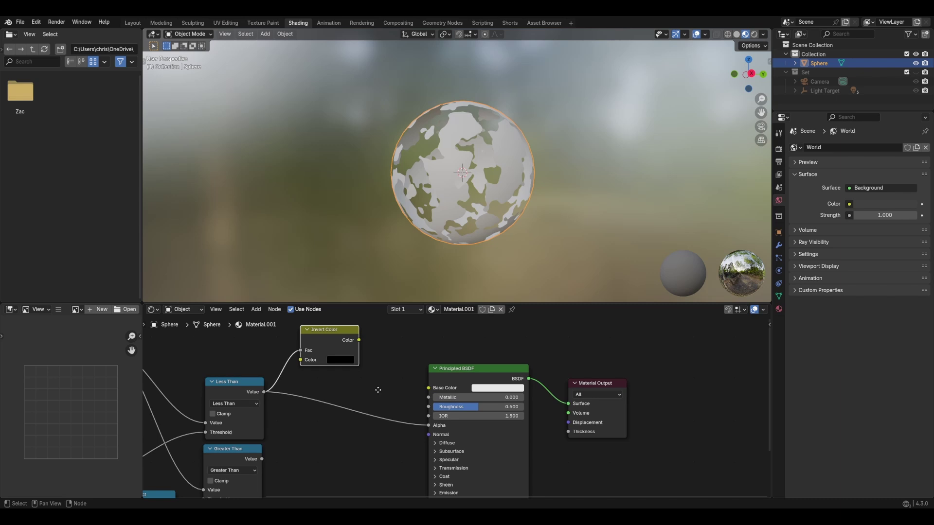
pyautogui.hotkey('shift', 'a')
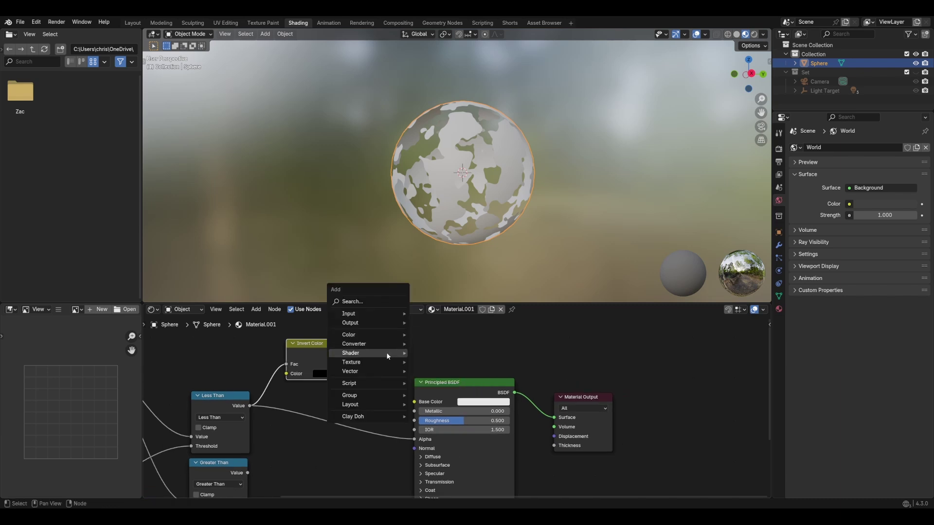
pyautogui.moveTo(374, 335)
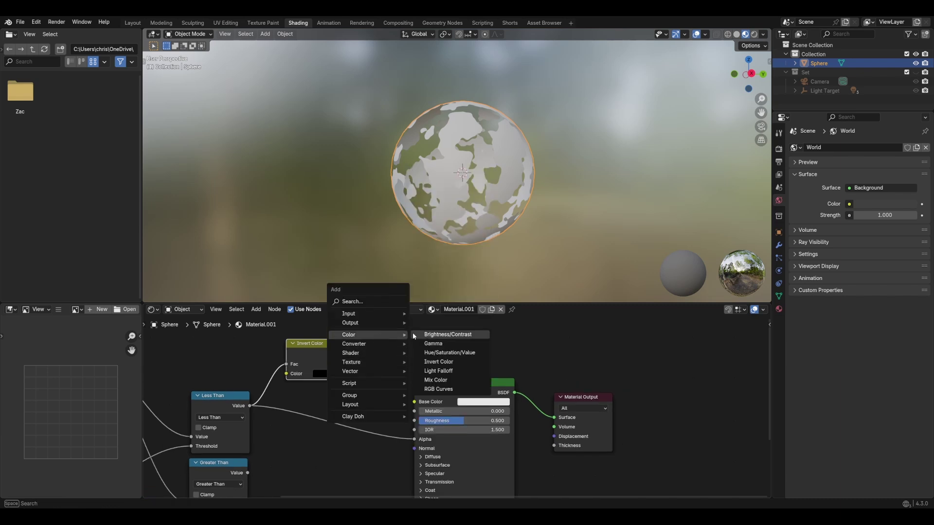
pyautogui.click(435, 380)
pyautogui.click(375, 350)
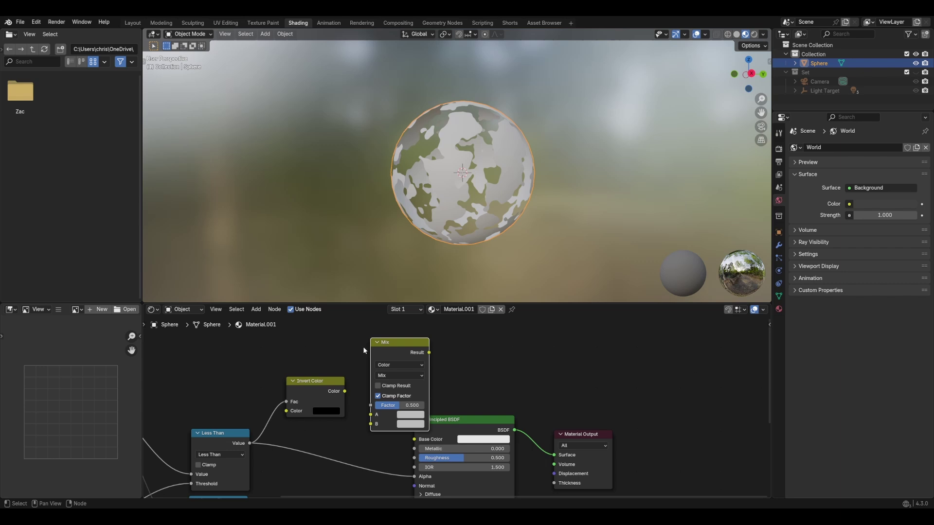
pyautogui.moveTo(635, 373); pyautogui.dragTo(461, 440)
pyautogui.moveTo(459, 387); pyautogui.dragTo(534, 410)
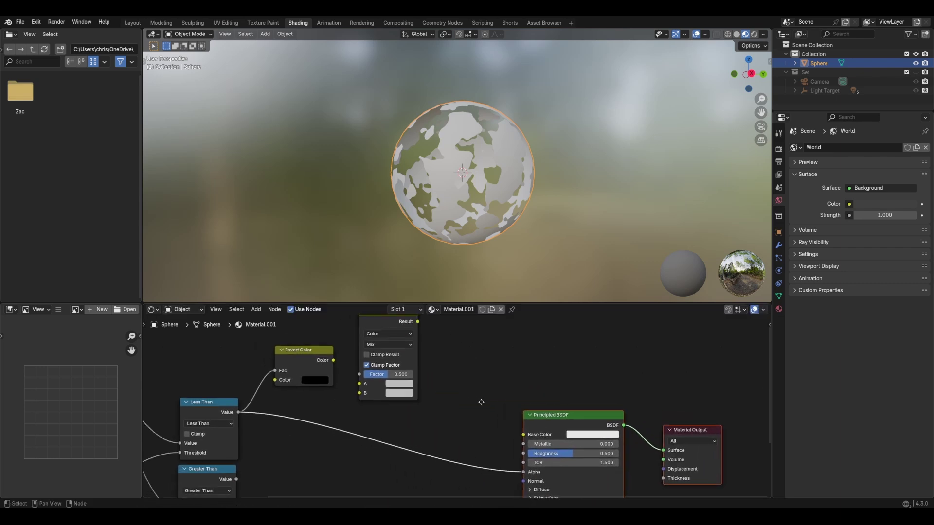
# - Link the Invert Color output to the Mix node's A input and the Greater Than output to its B input
pyautogui.moveTo(481, 401); pyautogui.dragTo(548, 413, button='middle')
pyautogui.moveTo(400, 371); pyautogui.dragTo(426, 395)
pyautogui.scroll(-3, 349, 427)
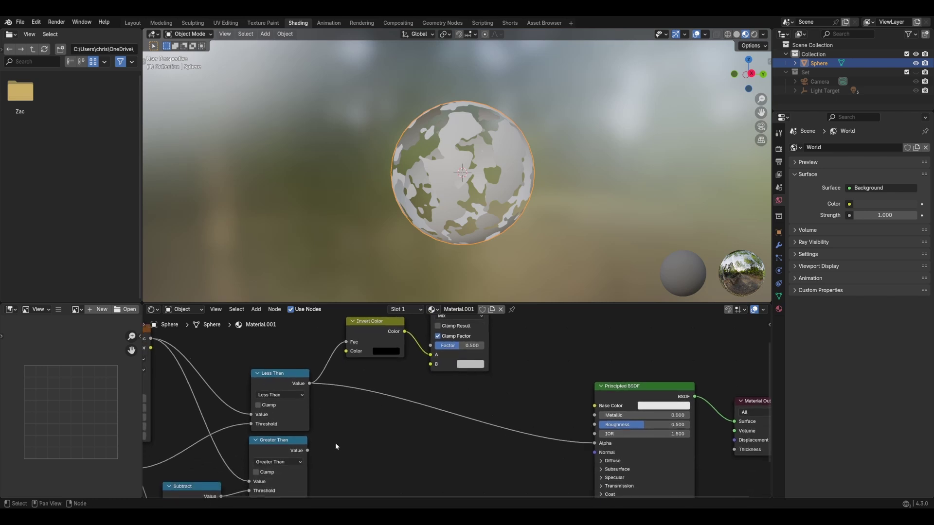
pyautogui.moveTo(329, 444); pyautogui.dragTo(314, 440, button='middle')
pyautogui.moveTo(295, 447); pyautogui.dragTo(413, 366)
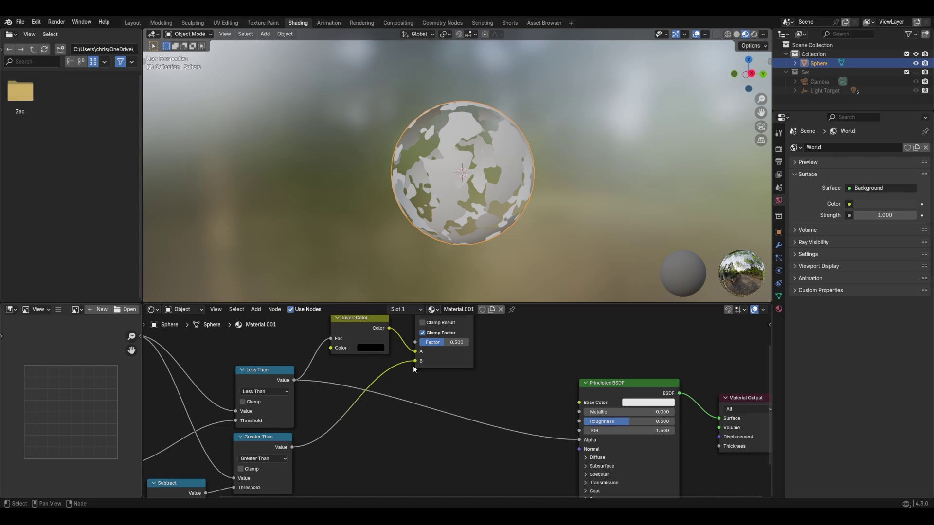
# - Preview the Mix node's result directly on the sphere and inspect the edge pattern from several angles
pyautogui.moveTo(532, 313); pyautogui.dragTo(398, 379, button='middle')
pyautogui.keyDown('ctrl'); pyautogui.keyDown('shift'); pyautogui.click(344, 340); pyautogui.keyUp('shift'); pyautogui.keyUp('ctrl')
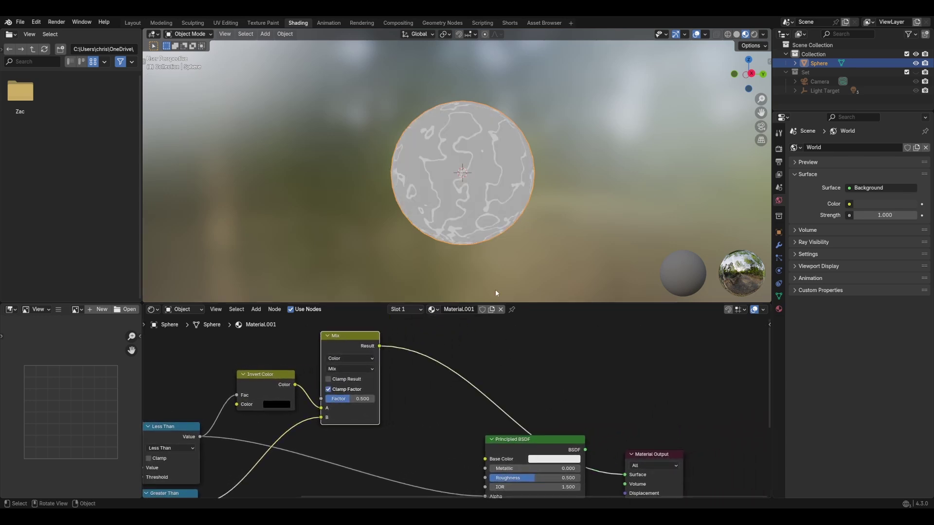
pyautogui.moveTo(486, 246); pyautogui.dragTo(506, 226, button='middle')
pyautogui.scroll(1, 506, 227)
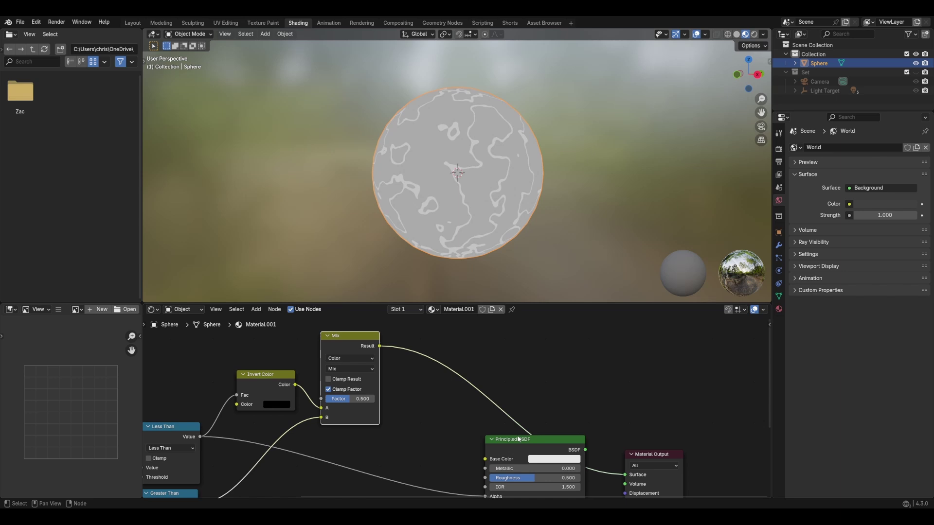
pyautogui.scroll(2, 460, 213)
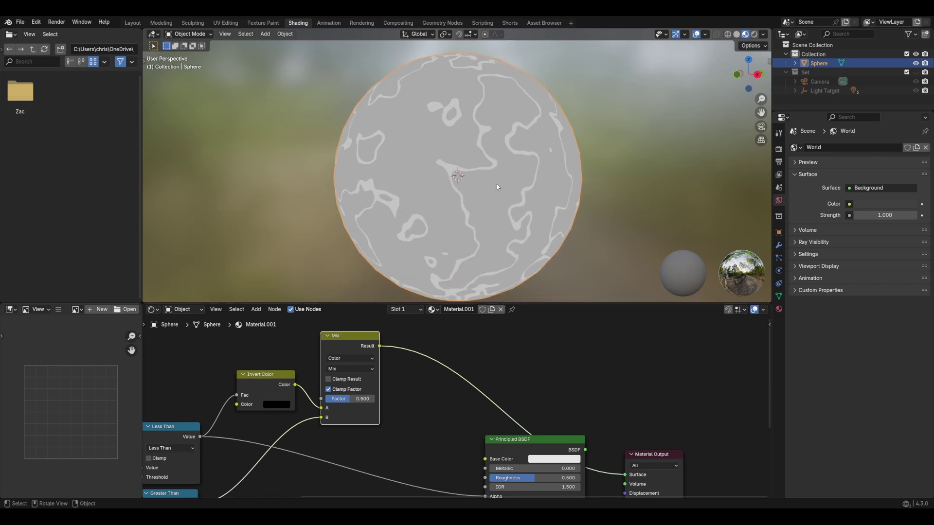
pyautogui.moveTo(472, 169)
pyautogui.mouseDown(button='middle')
pyautogui.moveTo(485, 145)
pyautogui.moveTo(438, 133)
pyautogui.moveTo(475, 163)
pyautogui.moveTo(458, 163)
pyautogui.mouseUp(button='middle')
# - Raise the Subtract node's second value to 0.210 to widen the edge bands, and check the sphere from another angle
pyautogui.moveTo(420, 371); pyautogui.dragTo(489, 300, button='middle')
pyautogui.scroll(-3, 355, 455)
pyautogui.moveTo(355, 455); pyautogui.dragTo(373, 409, button='middle')
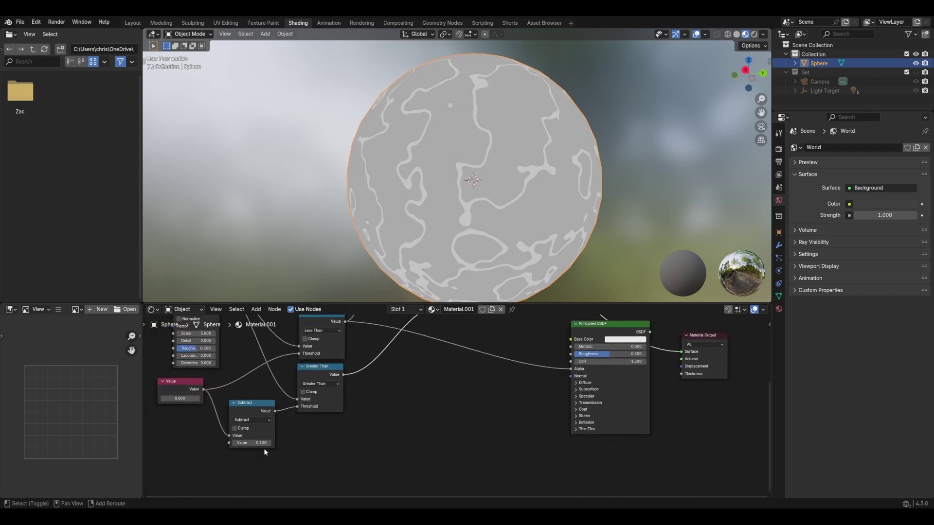
pyautogui.moveTo(251, 442)
pyautogui.mouseDown()
pyautogui.moveTo(194, 443)
pyautogui.moveTo(311, 442)
pyautogui.moveTo(234, 442)
pyautogui.moveTo(279, 443)
pyautogui.moveTo(271, 443)
pyautogui.mouseUp()
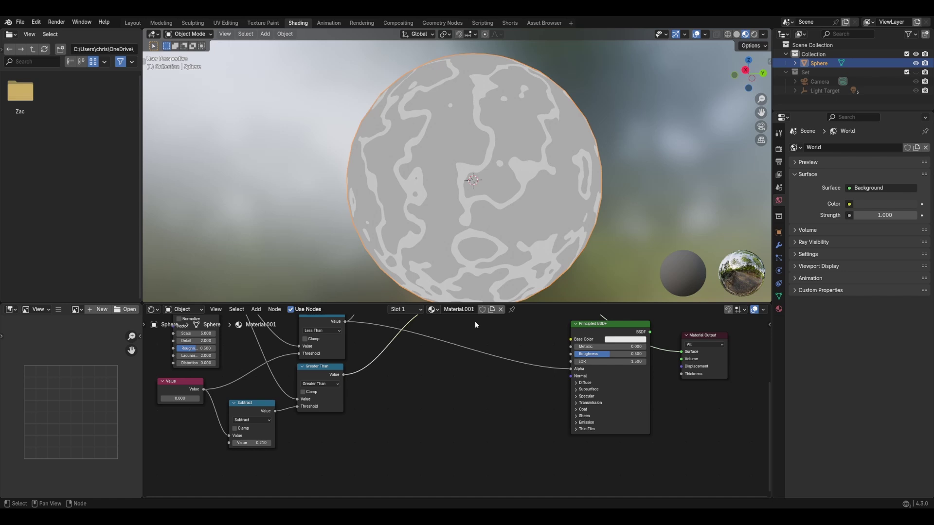
pyautogui.moveTo(486, 287); pyautogui.dragTo(509, 281, button='middle')
pyautogui.moveTo(479, 426); pyautogui.dragTo(382, 379, button='middle')
pyautogui.scroll(-2, 408, 382)
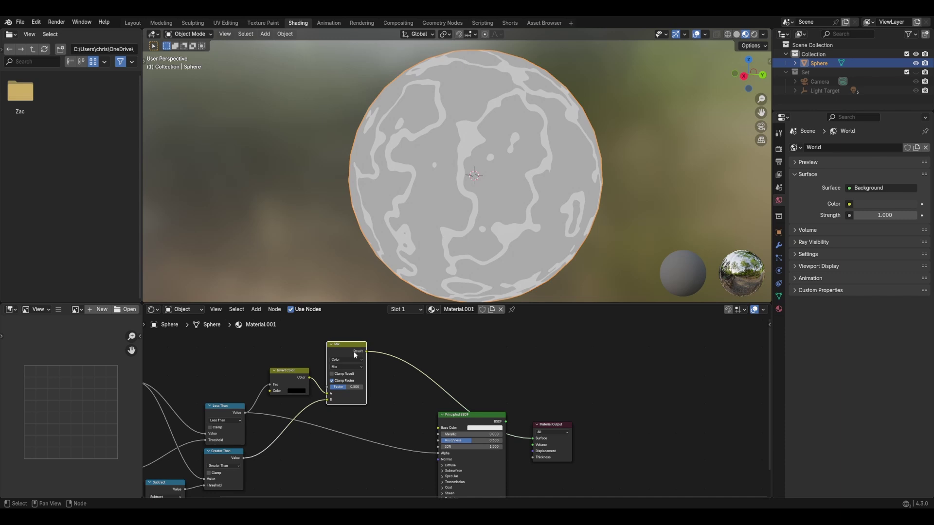
# - Duplicate the Mix node onto the preview link beyond the original and connect the first Mix result to the copy's Factor
pyautogui.press('shift')
pyautogui.hotkey('shift', 'd')
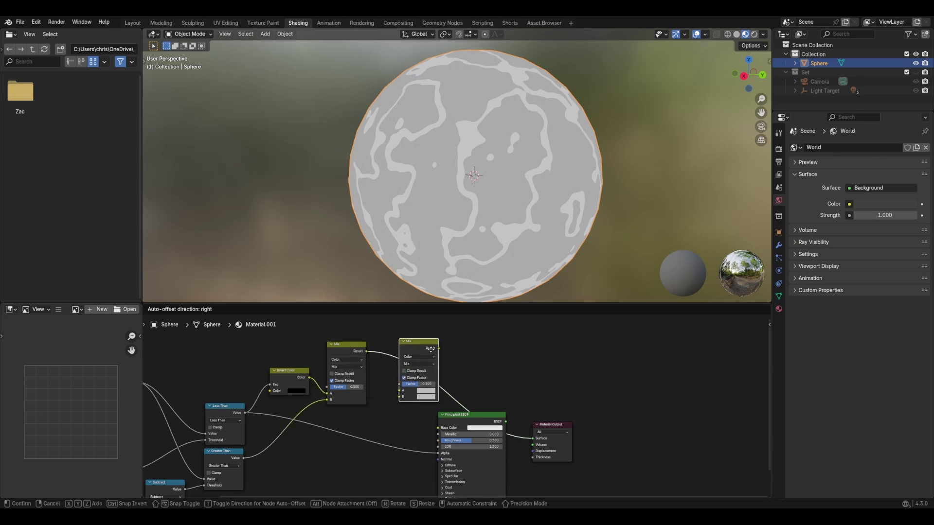
pyautogui.click(406, 384)
pyautogui.moveTo(399, 390); pyautogui.dragTo(399, 383)
# - Set the second Mix node's A color to white and its B color to a bright saturated orange
pyautogui.click(427, 389)
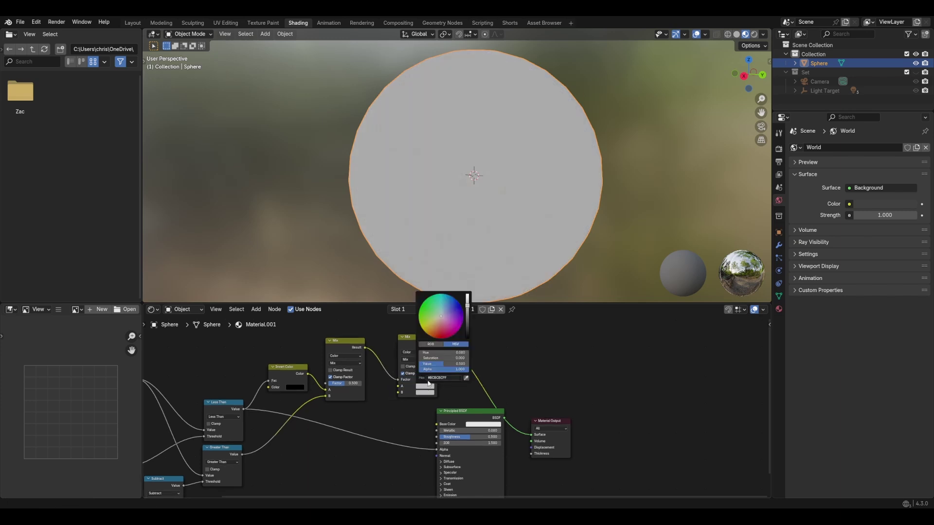
pyautogui.moveTo(468, 306); pyautogui.dragTo(467, 295)
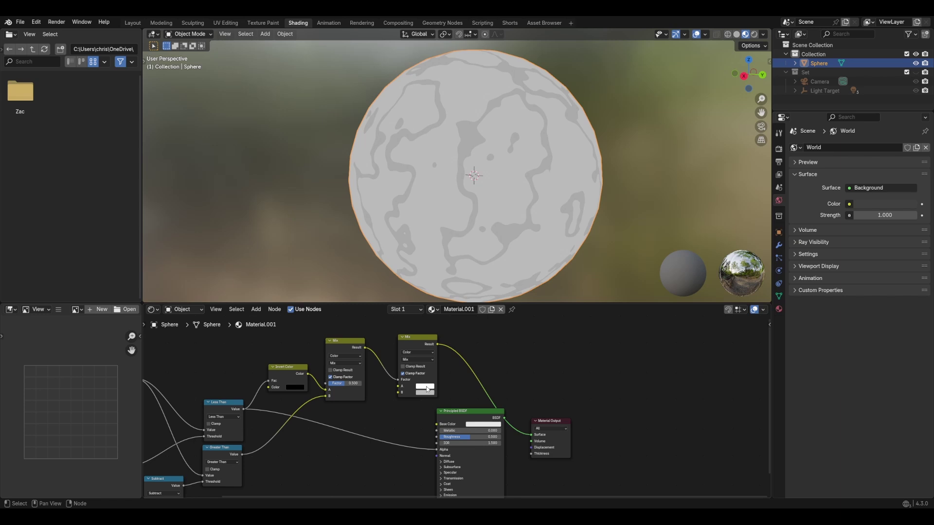
pyautogui.scroll(2, 399, 392)
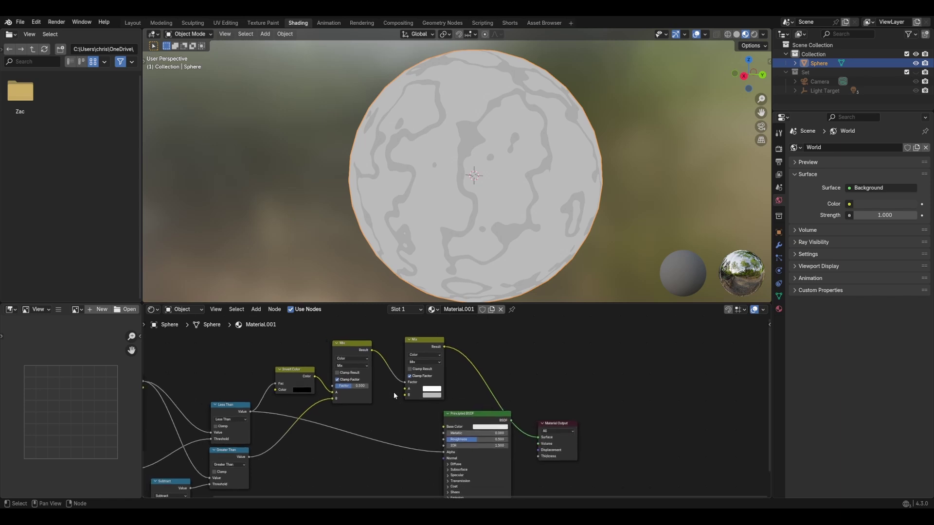
pyautogui.moveTo(374, 380); pyautogui.dragTo(457, 423, button='middle')
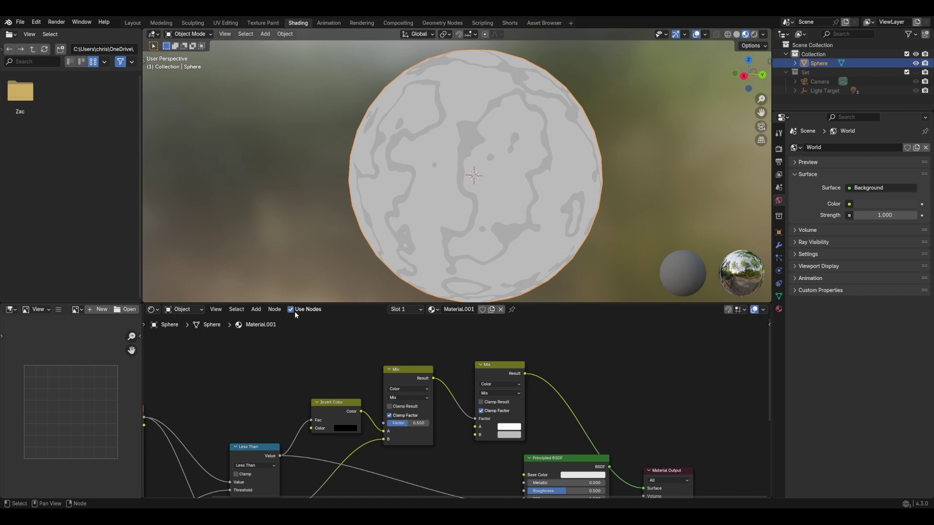
pyautogui.moveTo(474, 427)
pyautogui.mouseDown()
pyautogui.moveTo(370, 345)
pyautogui.moveTo(274, 343)
pyautogui.moveTo(479, 431)
pyautogui.mouseUp()
pyautogui.moveTo(513, 432); pyautogui.dragTo(510, 410, button='middle')
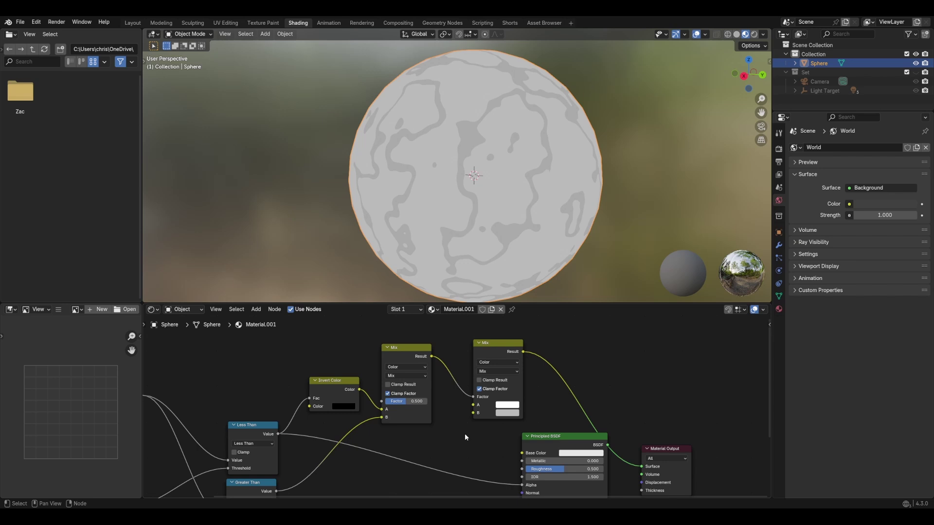
pyautogui.moveTo(465, 434); pyautogui.dragTo(500, 381, button='middle')
pyautogui.click(537, 377)
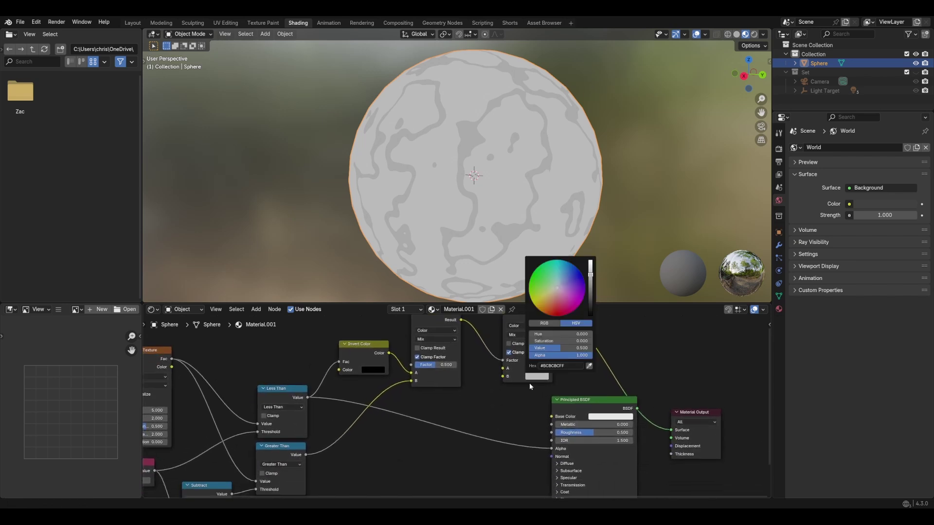
pyautogui.moveTo(557, 288); pyautogui.dragTo(537, 307)
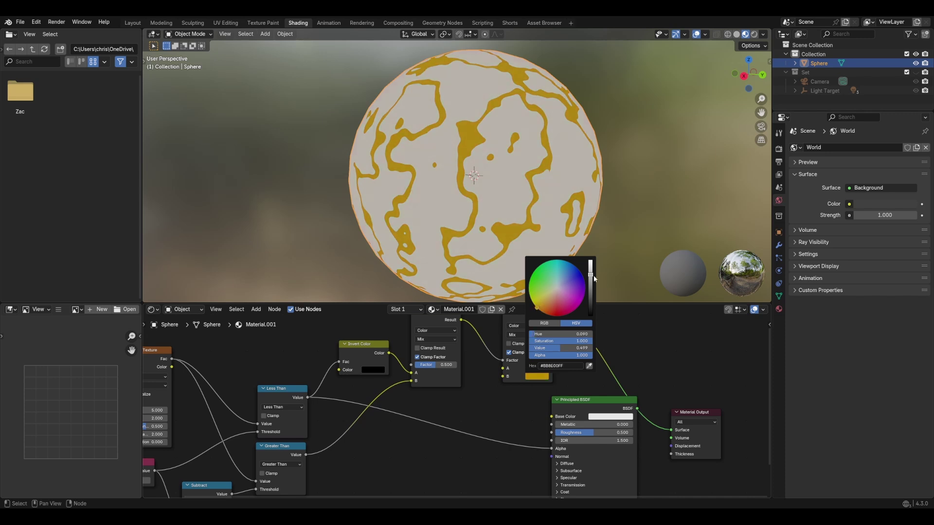
pyautogui.moveTo(590, 274); pyautogui.dragTo(591, 259)
pyautogui.click(538, 377)
pyautogui.moveTo(540, 307); pyautogui.dragTo(543, 312)
# - Link the second Mix result to the Principled BSDF's Base Color and restore the BSDF as the Material Output's surface
pyautogui.scroll(-2, 421, 469)
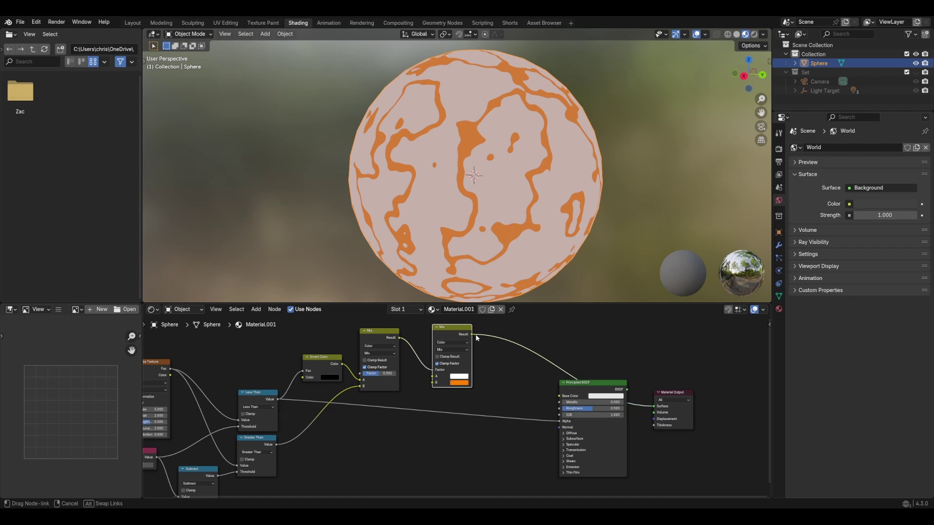
pyautogui.moveTo(471, 335); pyautogui.dragTo(559, 396)
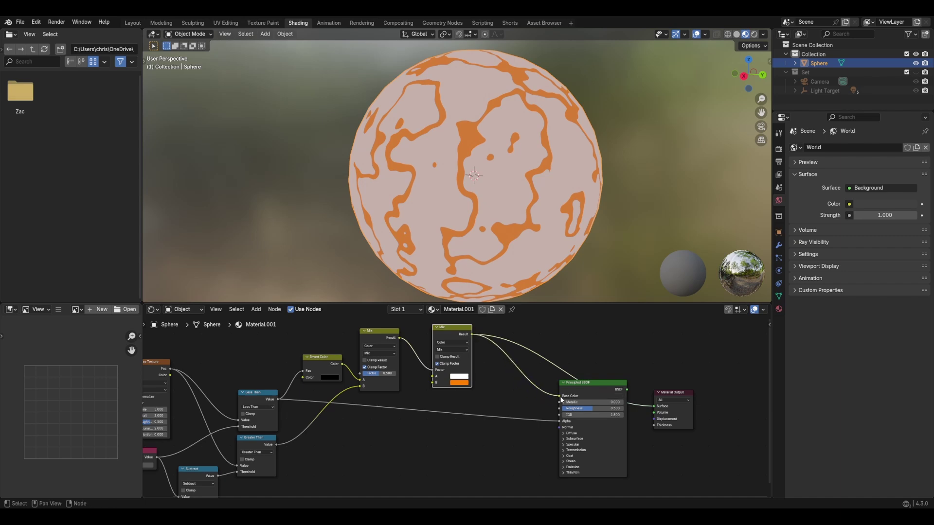
pyautogui.moveTo(523, 265); pyautogui.dragTo(513, 258, button='middle')
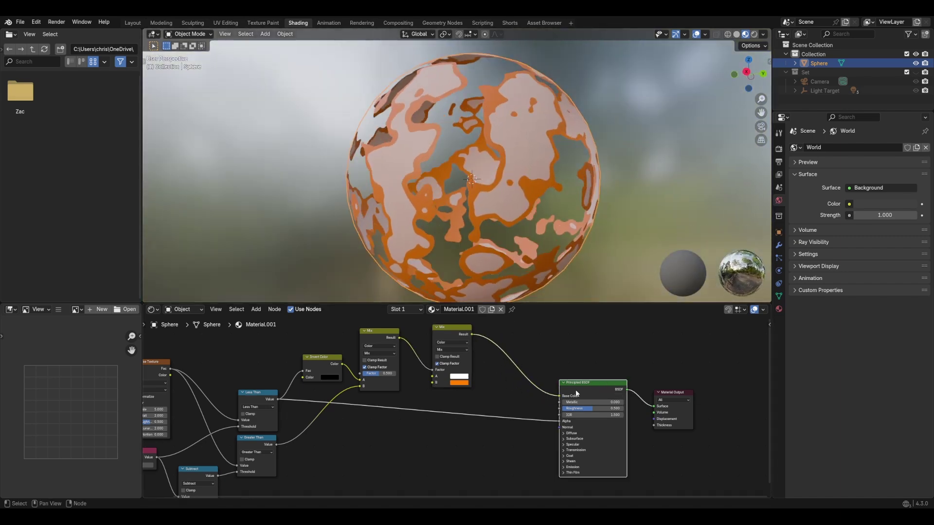
pyautogui.moveTo(576, 391); pyautogui.dragTo(553, 388)
pyautogui.moveTo(527, 217); pyautogui.dragTo(450, 132, button='middle')
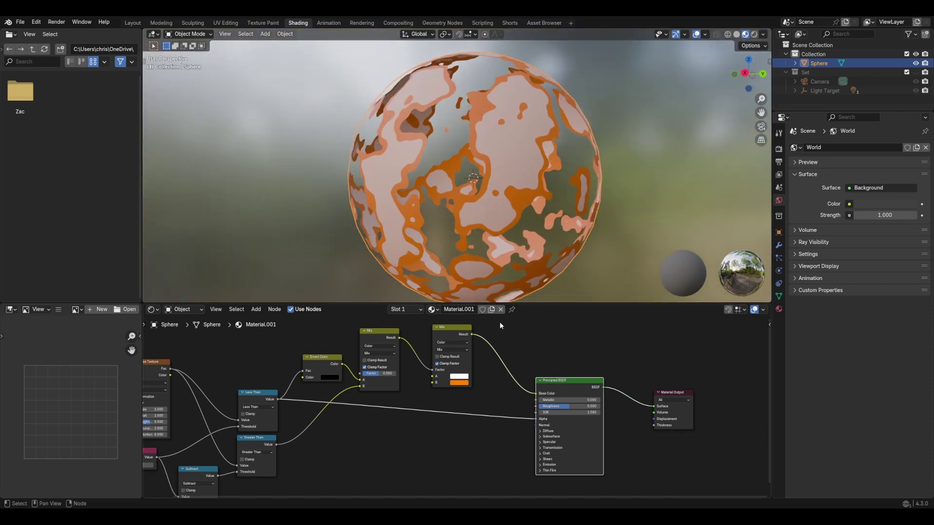
# - Link the second Mix result to the Principled BSDF's Emission Color and inspect the sphere up close
pyautogui.moveTo(490, 376); pyautogui.dragTo(504, 360, button='middle')
pyautogui.scroll(1, 491, 328)
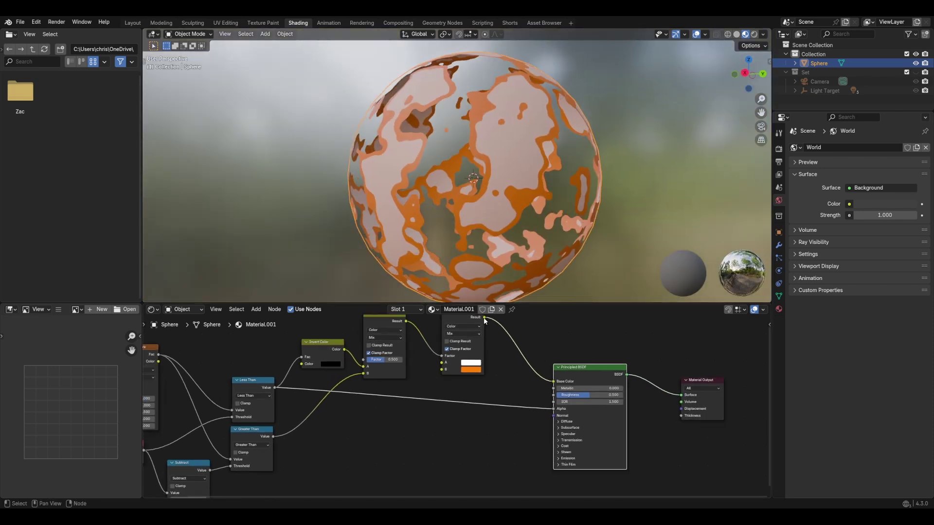
pyautogui.moveTo(485, 319); pyautogui.dragTo(551, 468)
pyautogui.moveTo(480, 431); pyautogui.dragTo(481, 447, button='middle')
pyautogui.moveTo(510, 261); pyautogui.dragTo(527, 278, button='middle')
pyautogui.scroll(3, 527, 279)
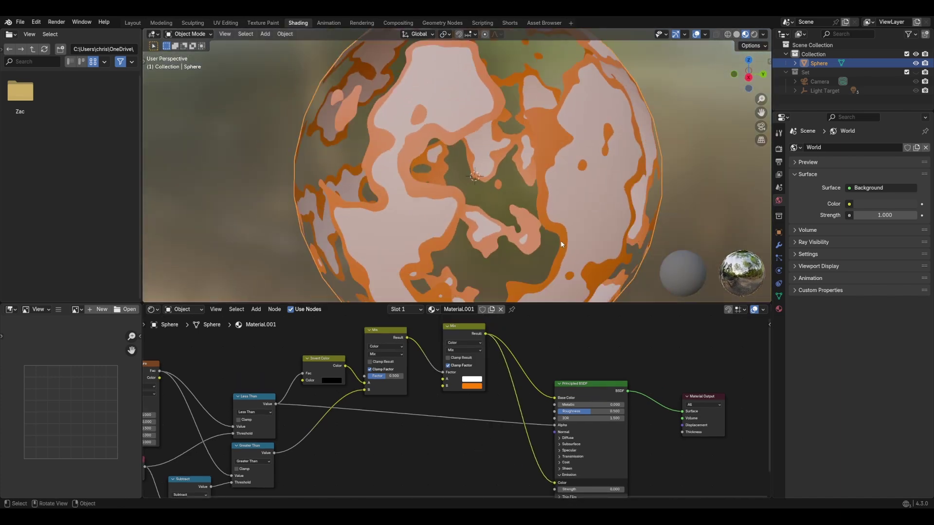
pyautogui.moveTo(561, 243); pyautogui.dragTo(545, 273, button='middle')
# - Link the first Mix node's result to the Principled BSDF's Emission Strength
pyautogui.moveTo(517, 417); pyautogui.dragTo(511, 406, button='middle')
pyautogui.moveTo(491, 461)
pyautogui.mouseDown(button='middle')
pyautogui.moveTo(513, 466)
pyautogui.moveTo(494, 439)
pyautogui.moveTo(488, 450)
pyautogui.mouseUp(button='middle')
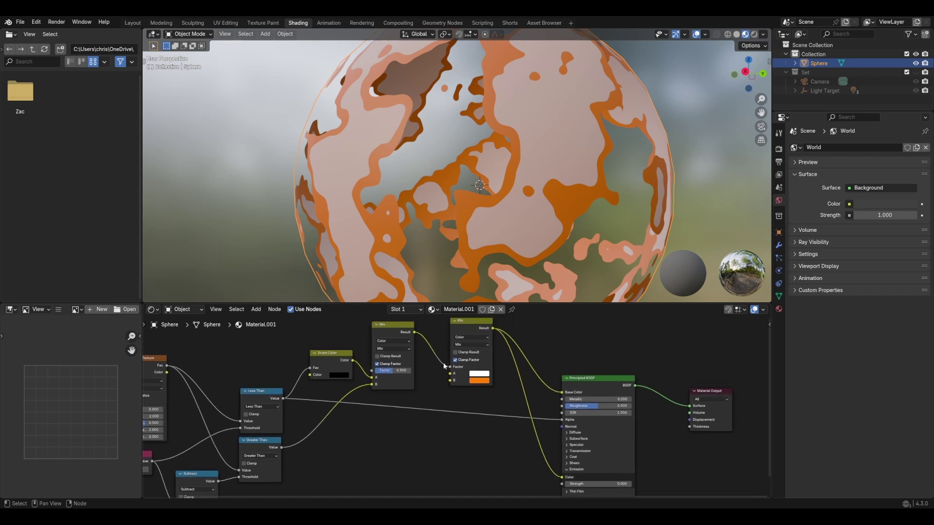
pyautogui.moveTo(413, 332); pyautogui.dragTo(559, 474)
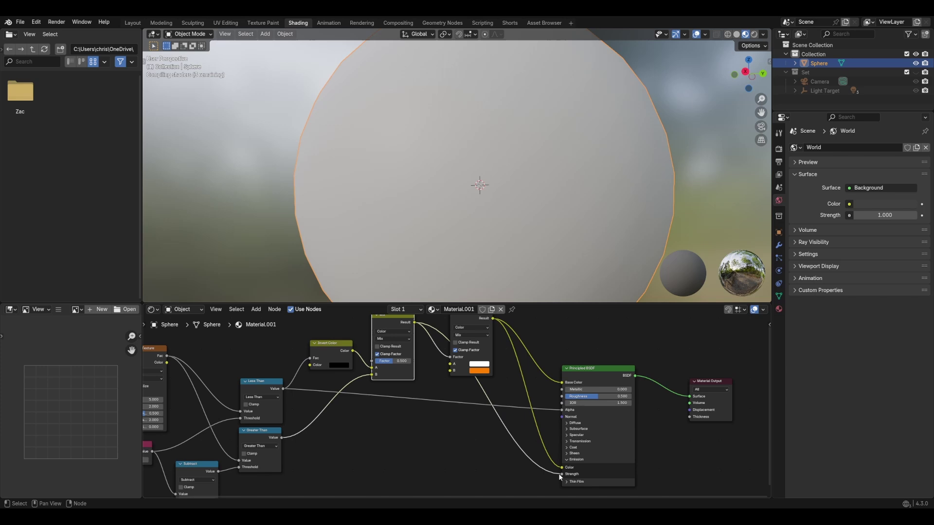
# - Insert a Map Range node on the link between the first Mix node and the Emission Strength input
pyautogui.hotkey('shift', 'a')
pyautogui.moveTo(509, 454)
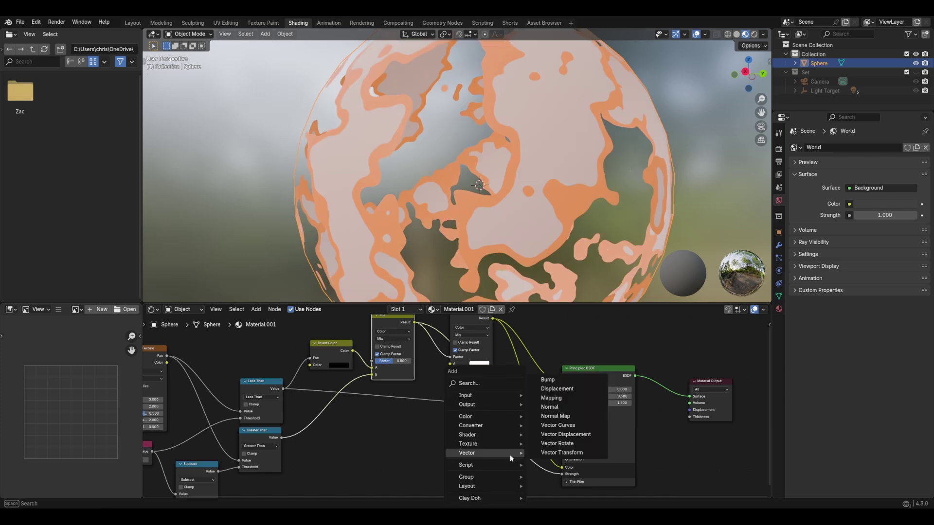
pyautogui.write('map')
pyautogui.click(552, 432)
pyautogui.click(489, 425)
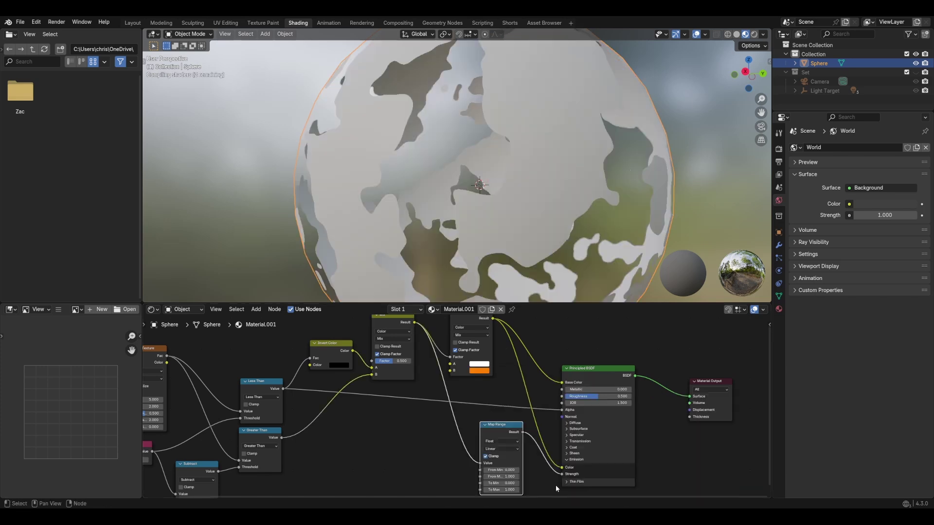
pyautogui.moveTo(535, 458); pyautogui.dragTo(519, 430, button='middle')
pyautogui.moveTo(425, 363); pyautogui.dragTo(441, 397, button='middle')
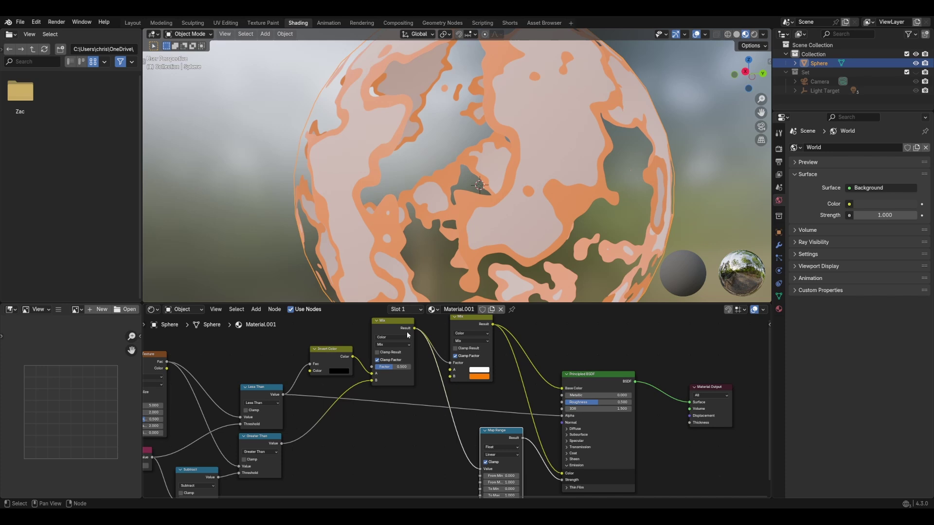
pyautogui.click(392, 323)
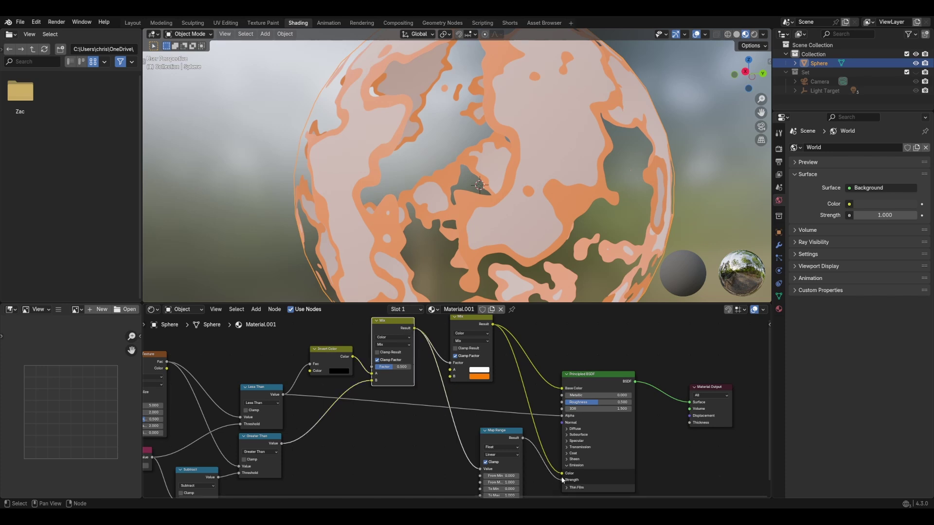
pyautogui.click(505, 434)
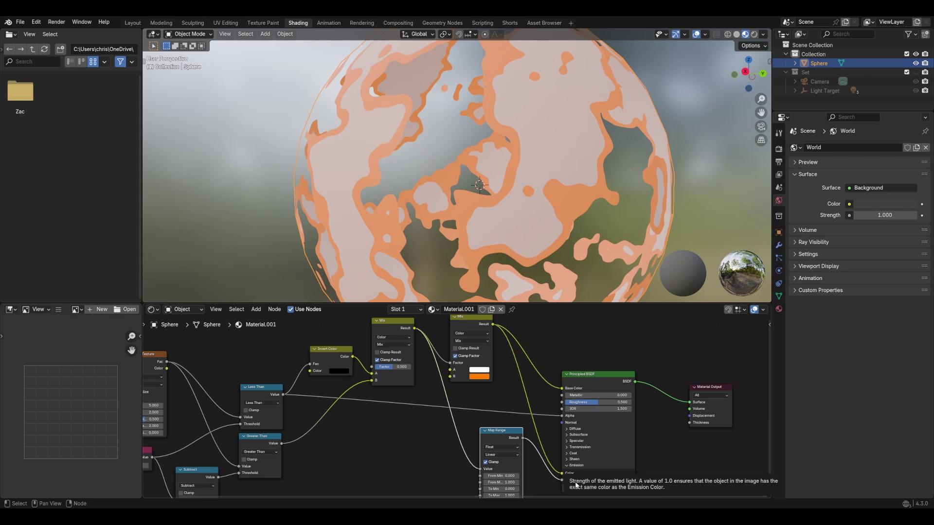
# - Try 5 as the Map Range node's To Max, check the glow on the sphere, and settle on 2
pyautogui.moveTo(684, 463); pyautogui.dragTo(683, 395, button='middle')
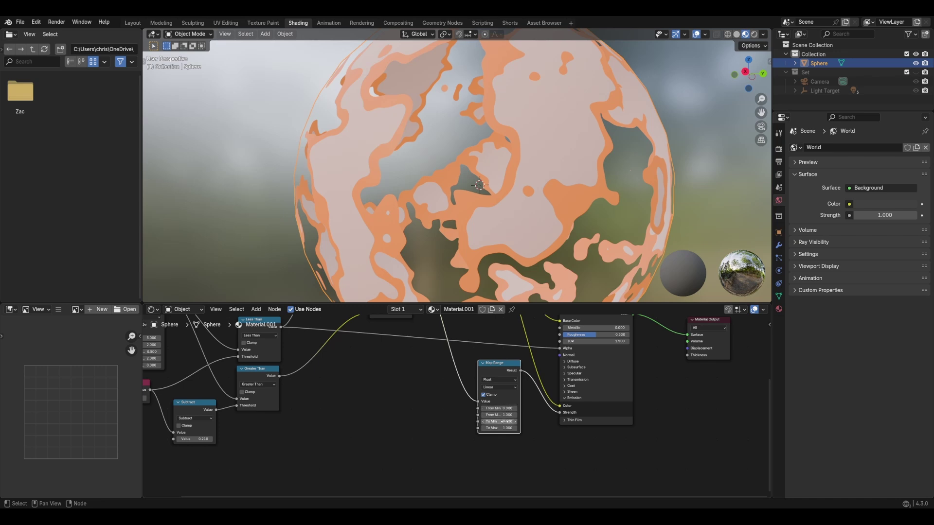
pyautogui.click(505, 429)
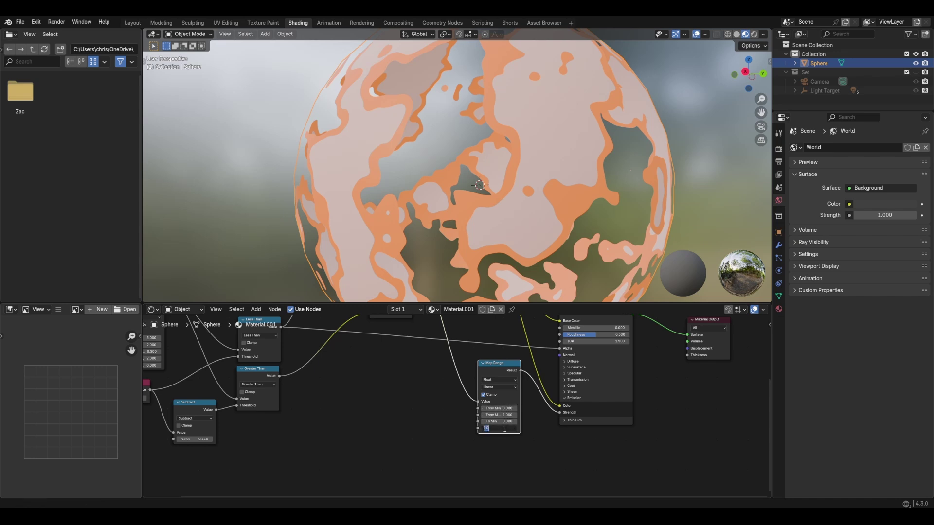
pyautogui.write('5')
pyautogui.press('Return')
pyautogui.scroll(-2, 573, 212)
pyautogui.moveTo(573, 213); pyautogui.dragTo(556, 215, button='middle')
pyautogui.click(501, 428)
pyautogui.write('2')
pyautogui.press('Return')
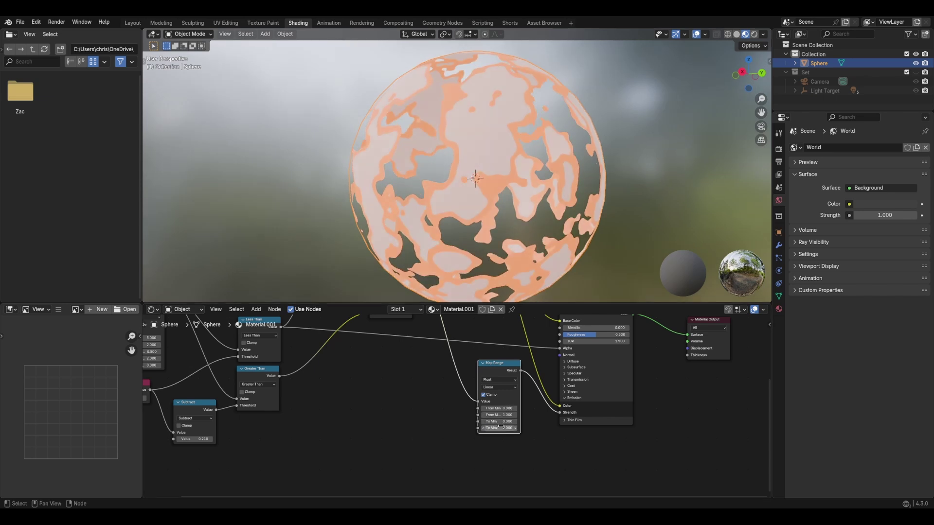
# - Lower the Subtract node's second value to thin the edge bands, and set the first Mix node's Factor to 1.000
pyautogui.moveTo(405, 382); pyautogui.dragTo(498, 398, button='middle')
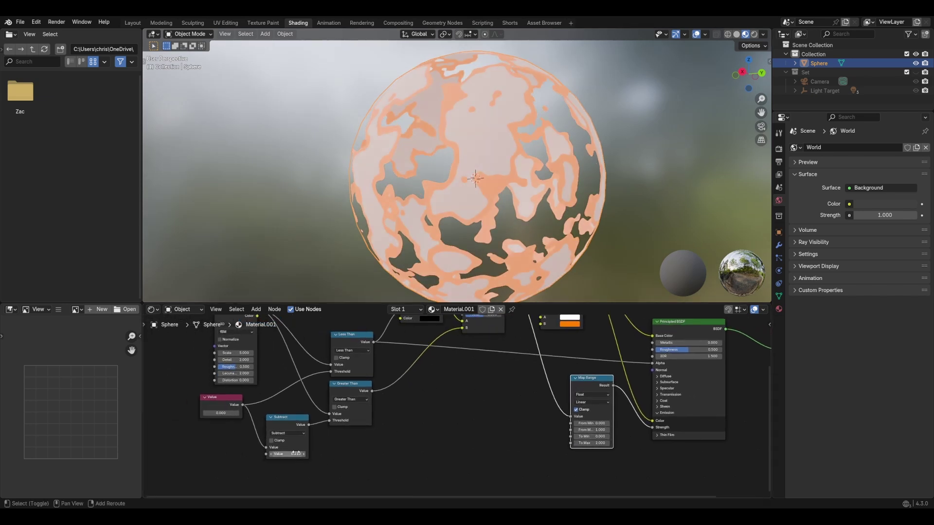
pyautogui.moveTo(294, 454); pyautogui.dragTo(273, 453)
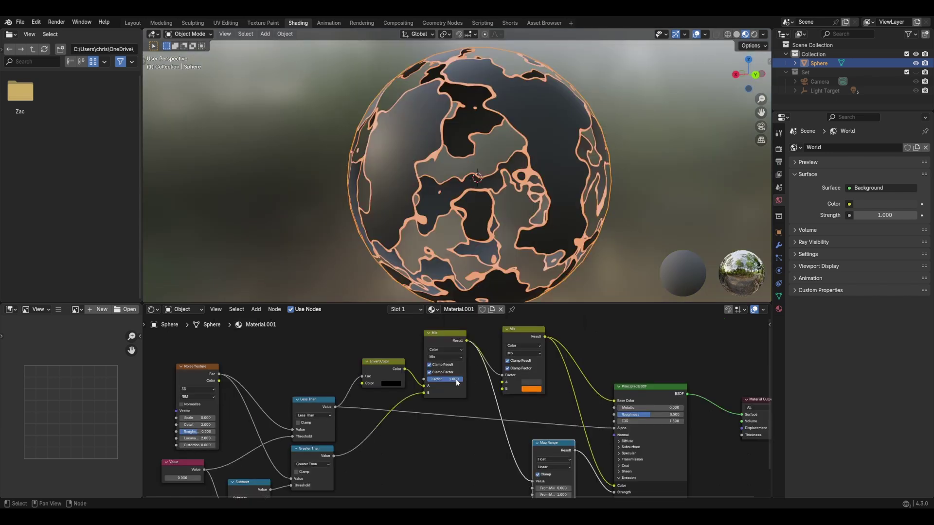
pyautogui.moveTo(457, 383)
pyautogui.mouseDown()
pyautogui.moveTo(435, 382)
pyautogui.moveTo(459, 380)
pyautogui.mouseUp()
pyautogui.scroll(-3, 481, 424)
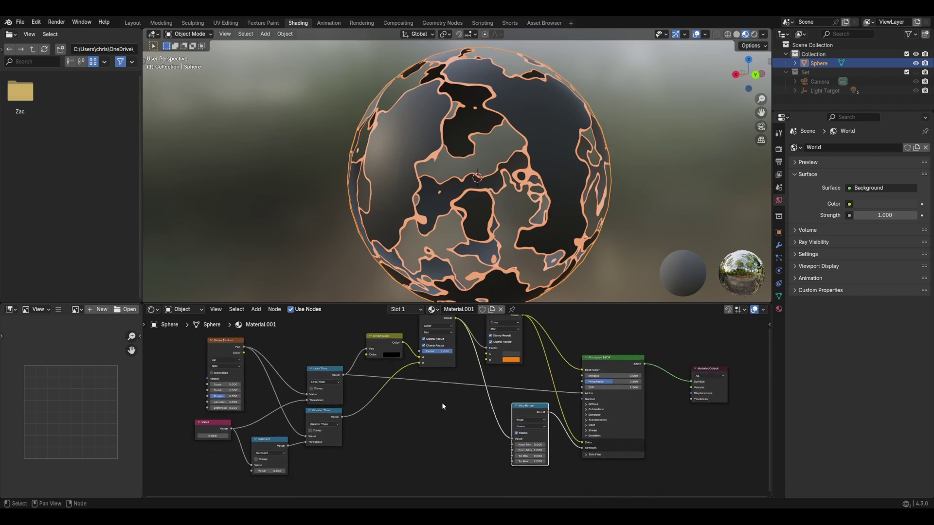
pyautogui.scroll(2, 444, 413)
pyautogui.moveTo(440, 387)
pyautogui.mouseDown()
pyautogui.moveTo(423, 388)
pyautogui.moveTo(434, 388)
pyautogui.mouseUp()
pyautogui.moveTo(433, 388); pyautogui.dragTo(440, 388)
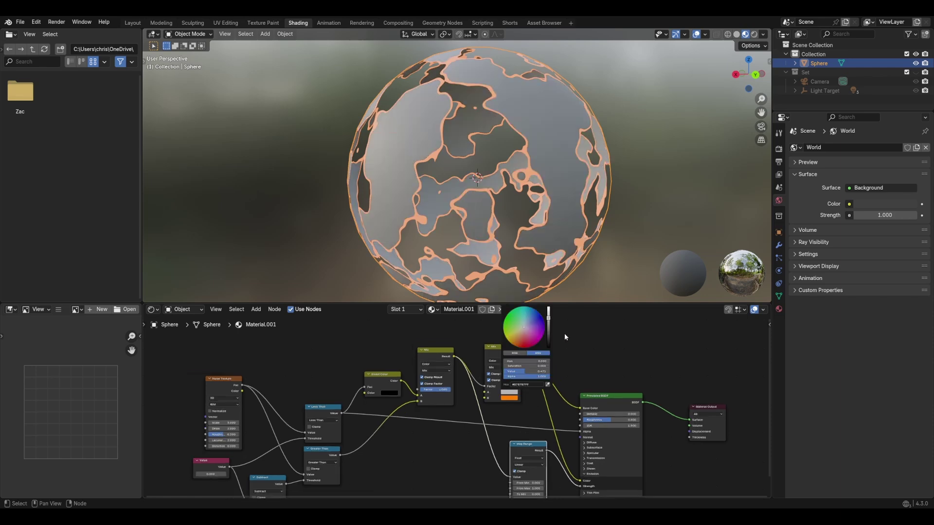
# - Set the Value node to 1.000 and insert a keyframe on it
pyautogui.scroll(3, 615, 380)
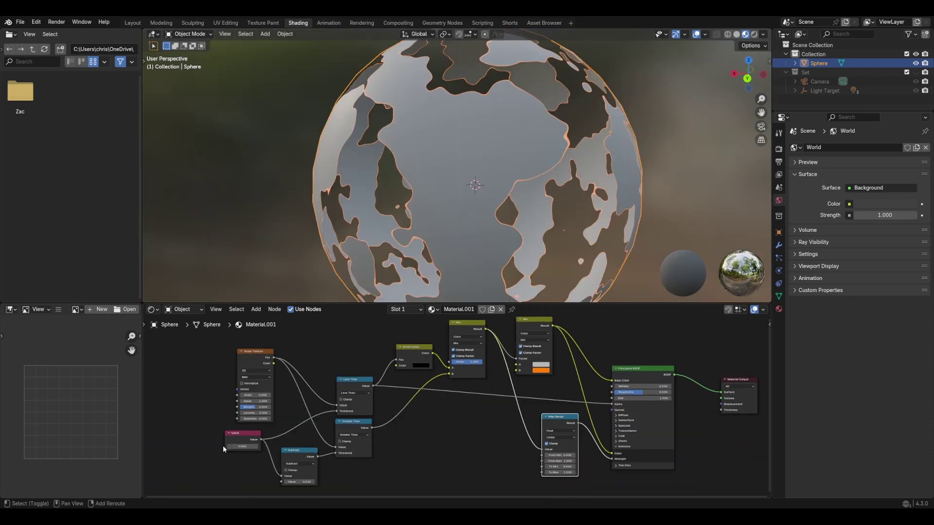
pyautogui.doubleClick(244, 447)
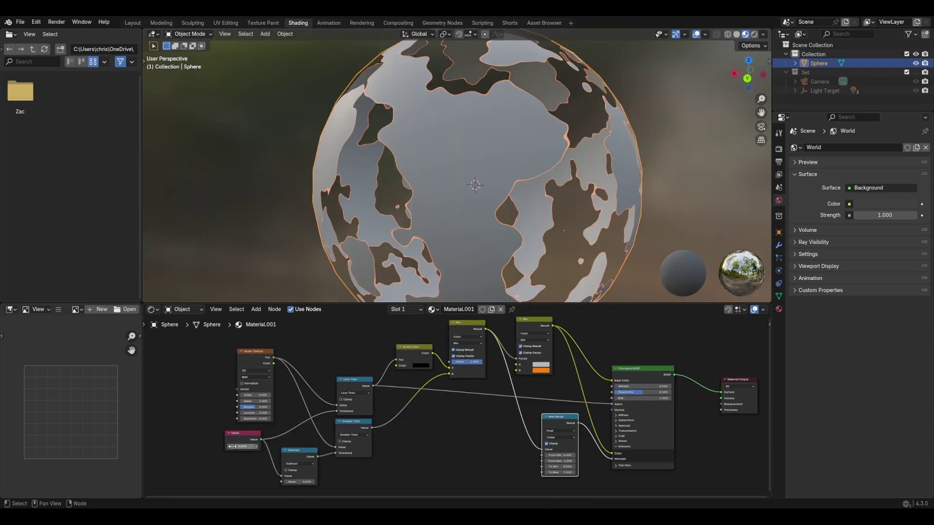
pyautogui.write('1')
pyautogui.press('Return')
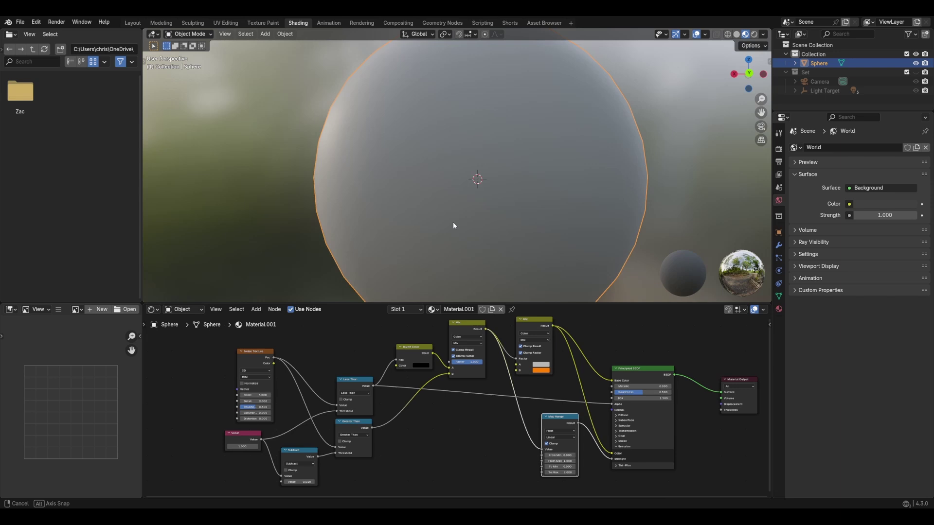
pyautogui.scroll(-4, 453, 222)
pyautogui.click(247, 450)
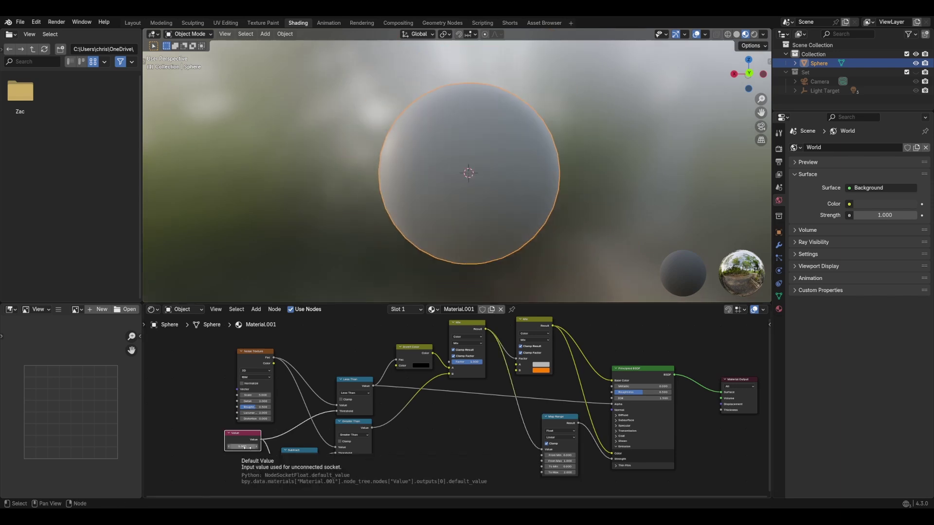
pyautogui.press('i')
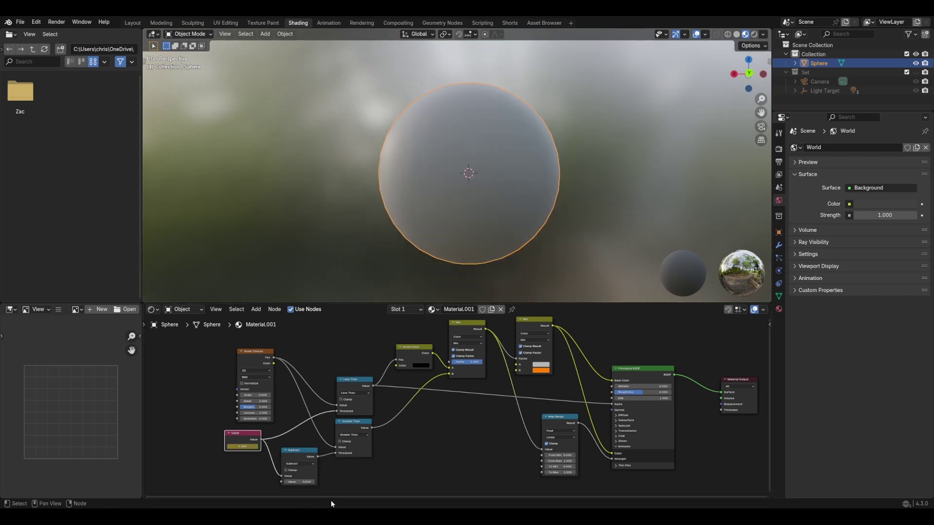
# - Split the shader editor horizontally to create a narrow second area beneath the node graph
pyautogui.rightClick(331, 497)
pyautogui.click(326, 497)
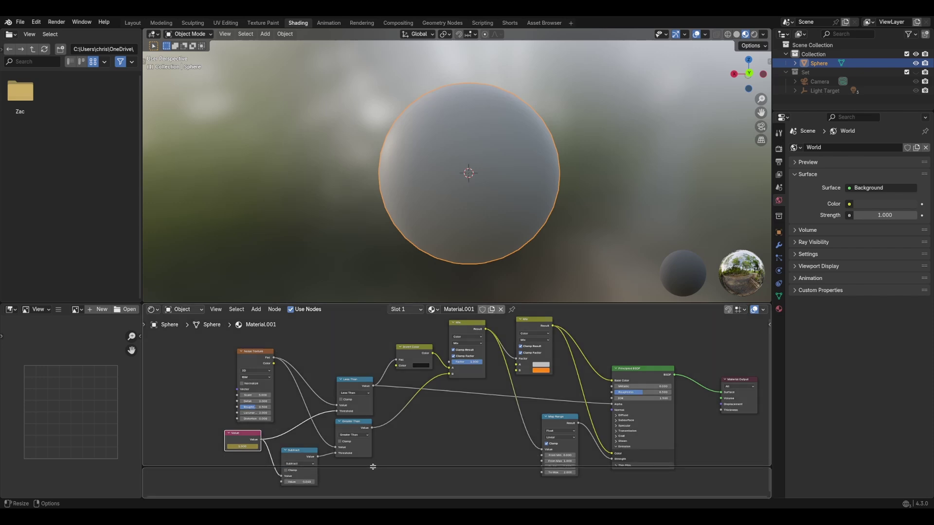
pyautogui.click(324, 474)
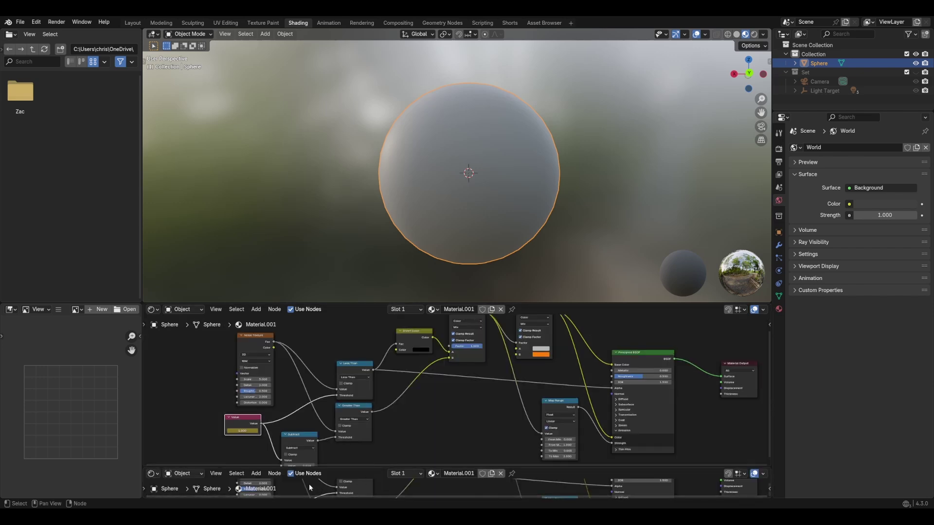
# - Switch the narrow area beneath the node graph to the Timeline and enlarge it upward
pyautogui.press('shift')
pyautogui.hotkey('shift', 'F12')
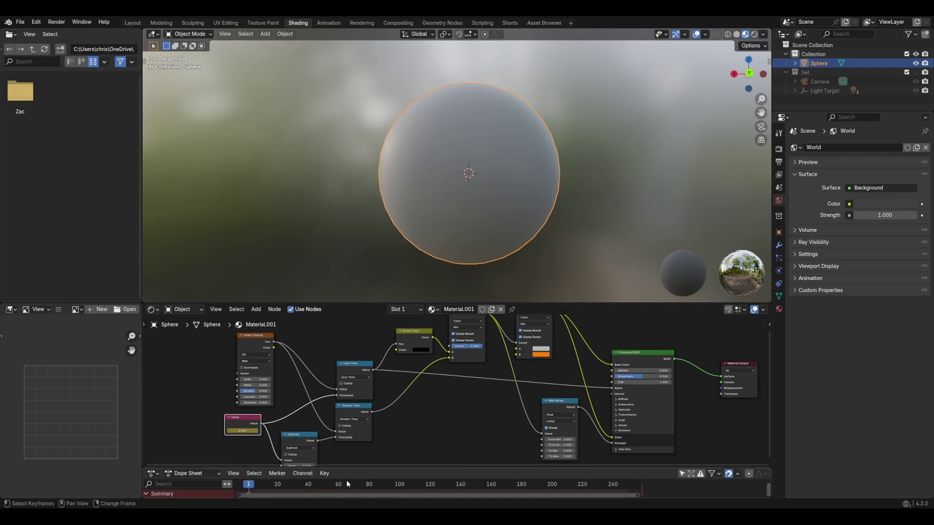
pyautogui.hotkey('shift', 'F12')
pyautogui.moveTo(347, 468); pyautogui.dragTo(349, 431)
# - Play the animation, scrub the playhead to frame 24, and stop playback
pyautogui.press('space')
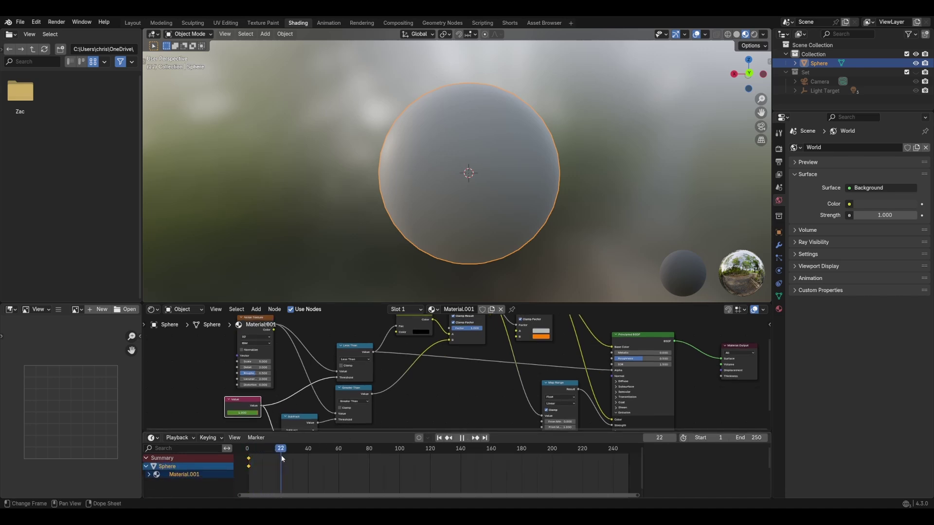
pyautogui.moveTo(291, 459); pyautogui.dragTo(284, 459)
pyautogui.press('space')
# - Set the Value node to -1.1, insert a second keyframe on it, and check the dissolve on the sphere
pyautogui.moveTo(249, 413); pyautogui.dragTo(214, 413)
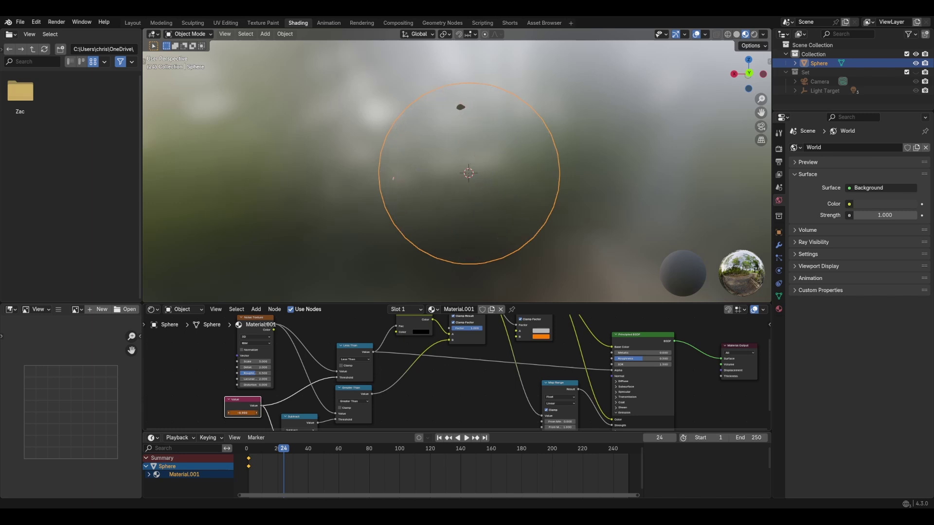
pyautogui.click(246, 413)
pyautogui.write('-1.1')
pyautogui.press('Return')
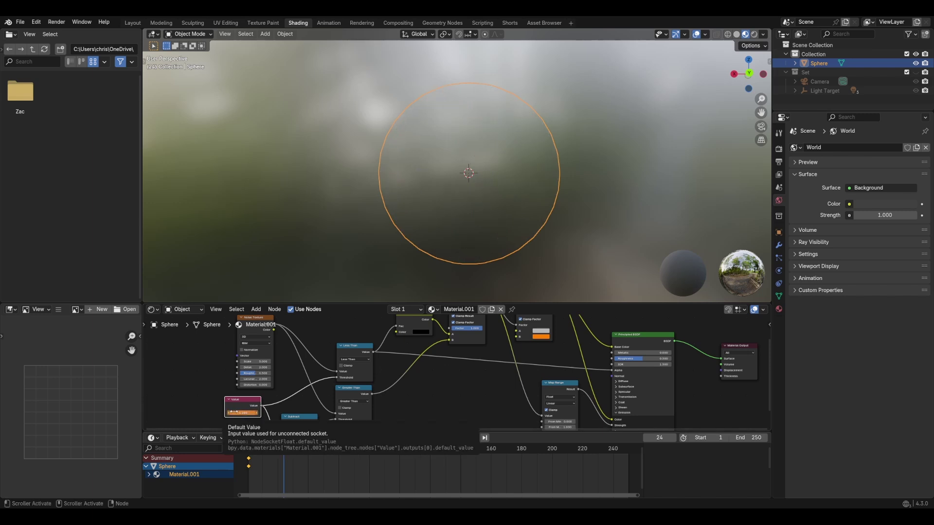
pyautogui.press('i')
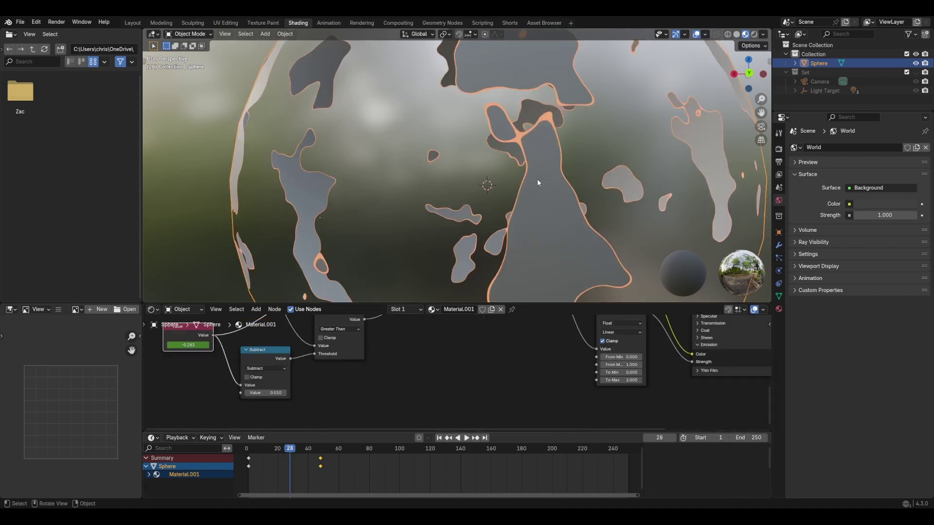
pyautogui.scroll(-4, 529, 183)
pyautogui.moveTo(529, 184); pyautogui.dragTo(547, 216, button='middle')
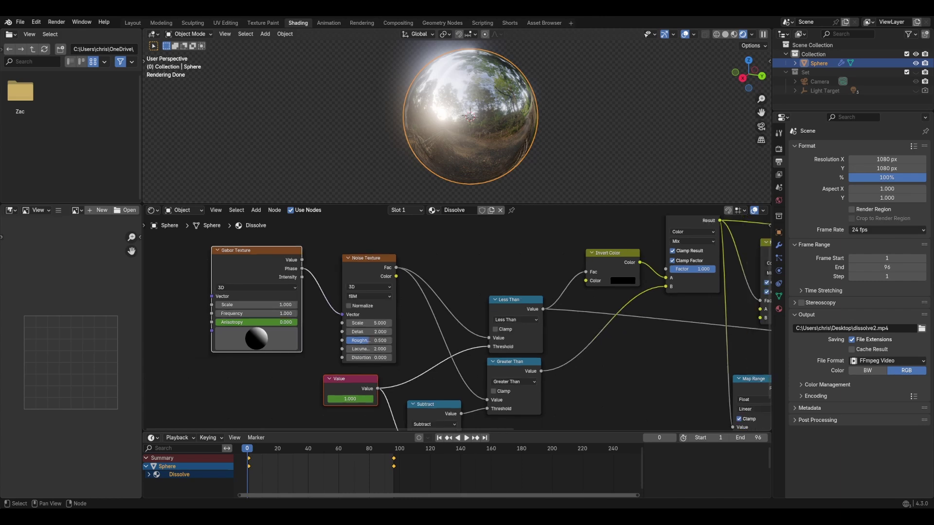
# - Play and scrub the Dissolve material variant with the animated Gabor Texture to examine its dissolve on the sphere
pyautogui.click(255, 267)
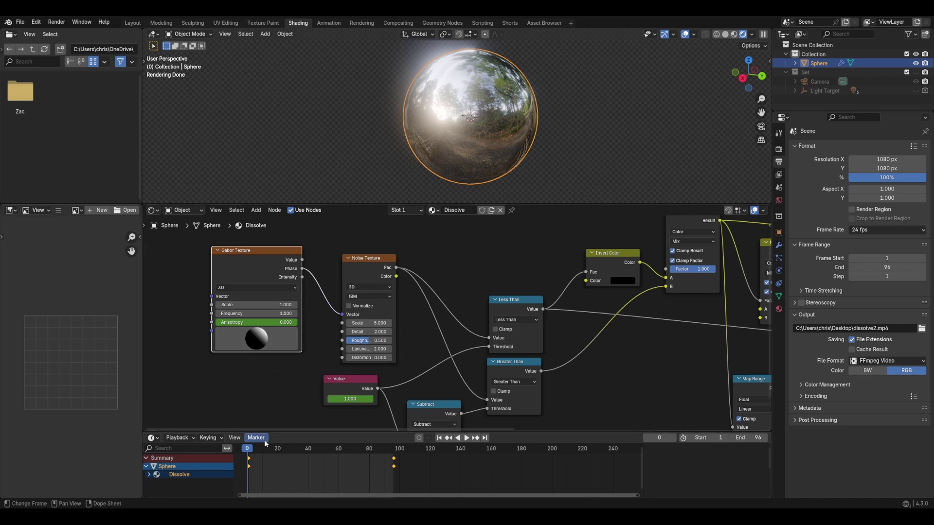
pyautogui.press('space')
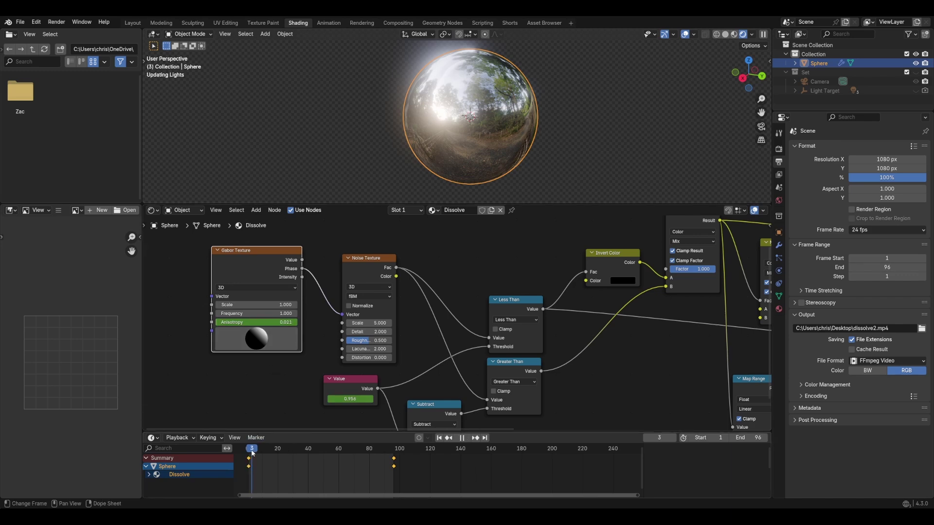
pyautogui.moveTo(282, 452); pyautogui.dragTo(319, 452)
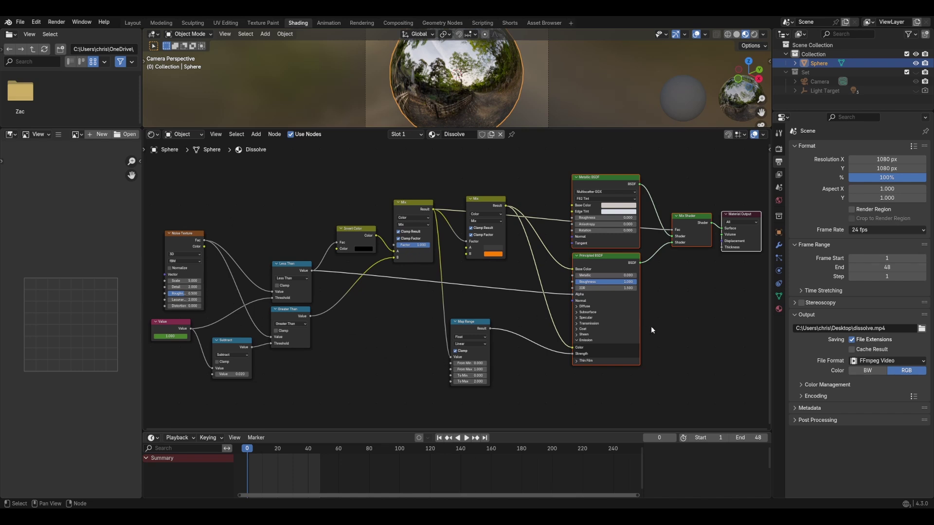
# - Rearrange the two Mix nodes and the Invert Color node to tidy the Dissolve node layout
pyautogui.moveTo(481, 204); pyautogui.dragTo(490, 222)
pyautogui.moveTo(416, 207); pyautogui.dragTo(425, 204)
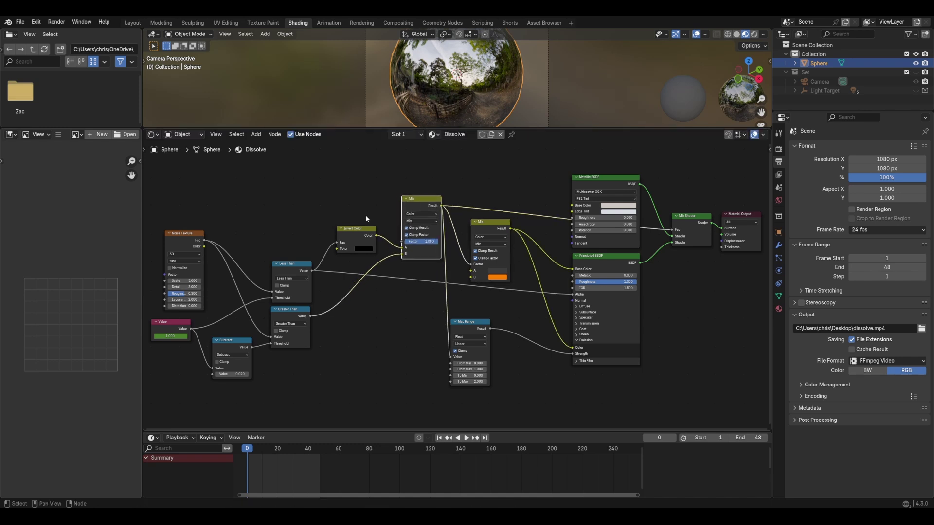
pyautogui.moveTo(351, 230); pyautogui.dragTo(358, 231)
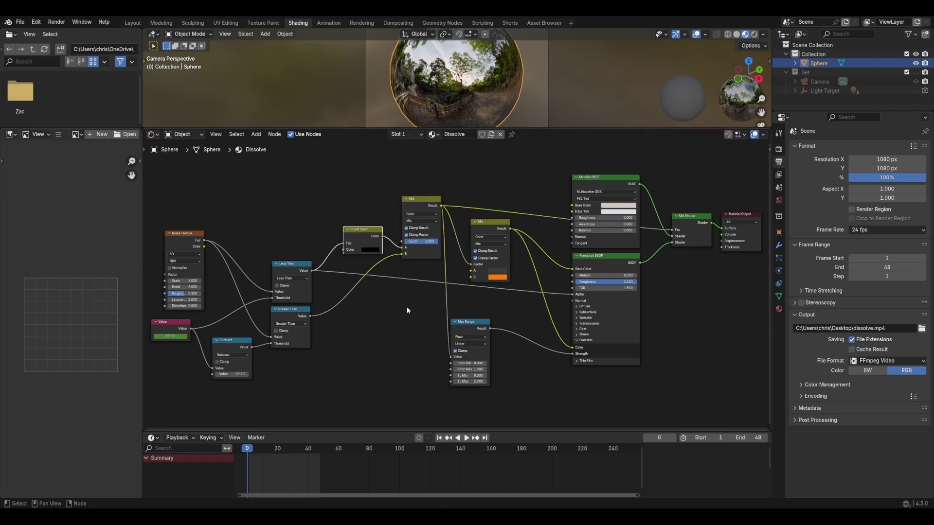